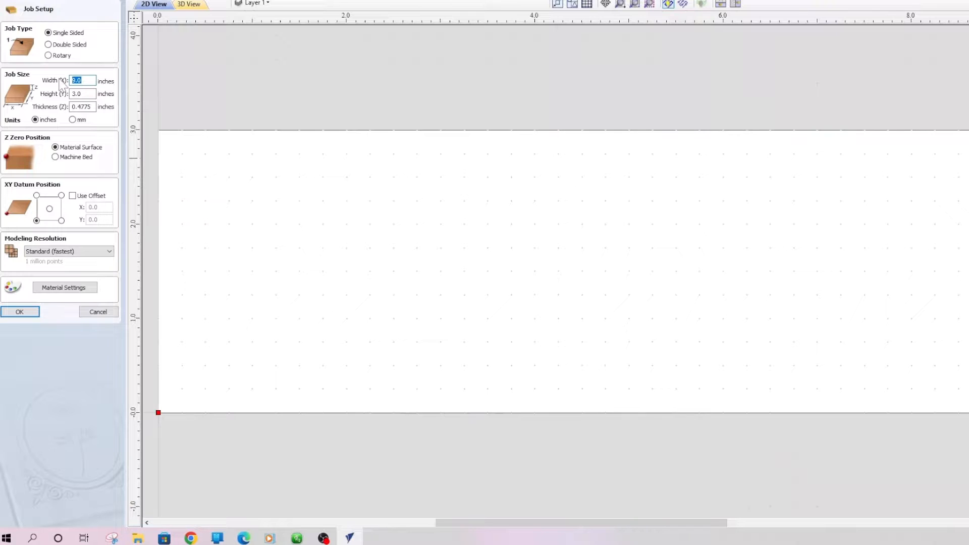
- Set the job size to 8 inches wide, 8 inches high and 1 inch thick
{"action": "type", "text": "8"}
{"action": "key", "text": "Tab"}
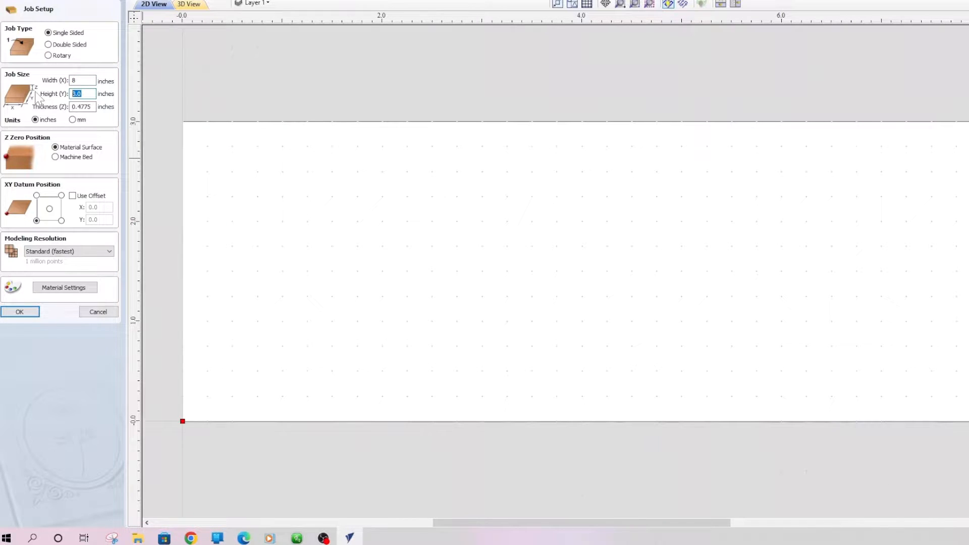
{"action": "type", "text": "8"}
{"action": "key", "text": "Tab"}
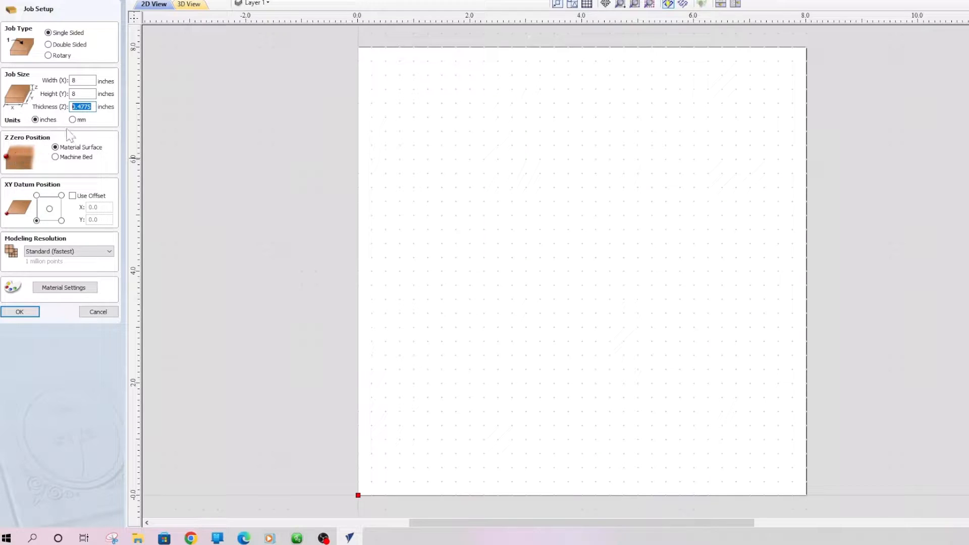
{"action": "type", "text": "1"}
- Put Z zero on the material surface, choose the Canadian Maple appearance and accept the job setup
{"action": "left_click", "coordinate": [56, 157]}
{"action": "left_click", "coordinate": [55, 147]}
{"action": "left_click", "coordinate": [61, 288]}
{"action": "left_click", "coordinate": [76, 317]}
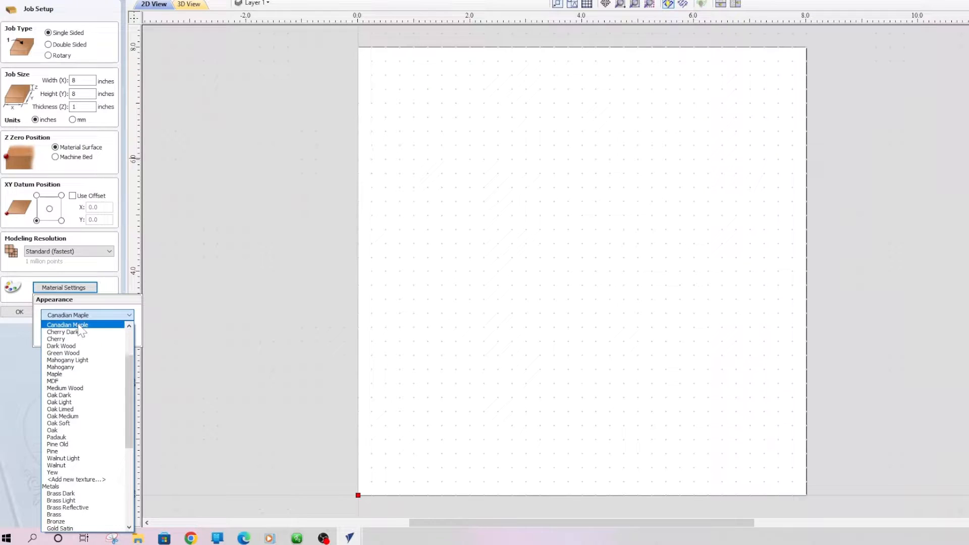
{"action": "left_click", "coordinate": [79, 326]}
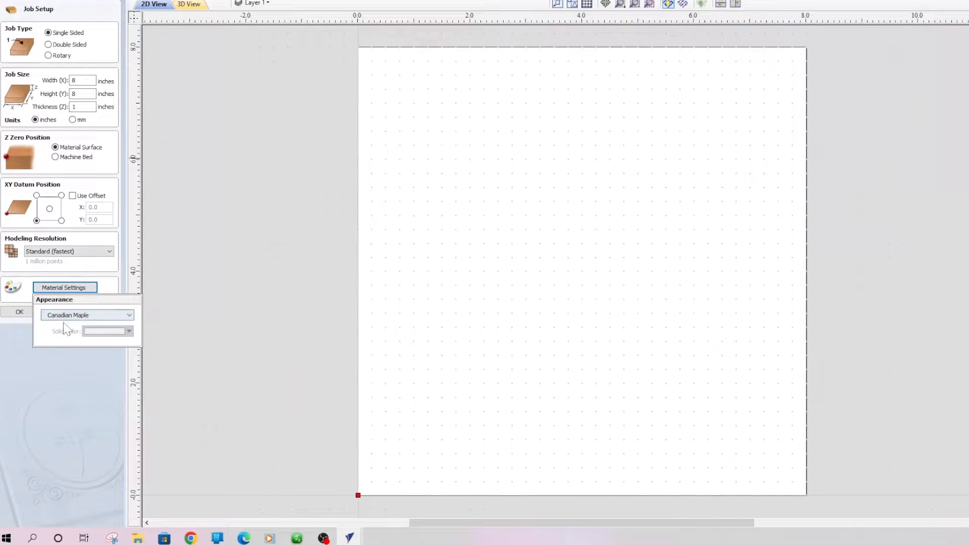
{"action": "left_click", "coordinate": [19, 315]}
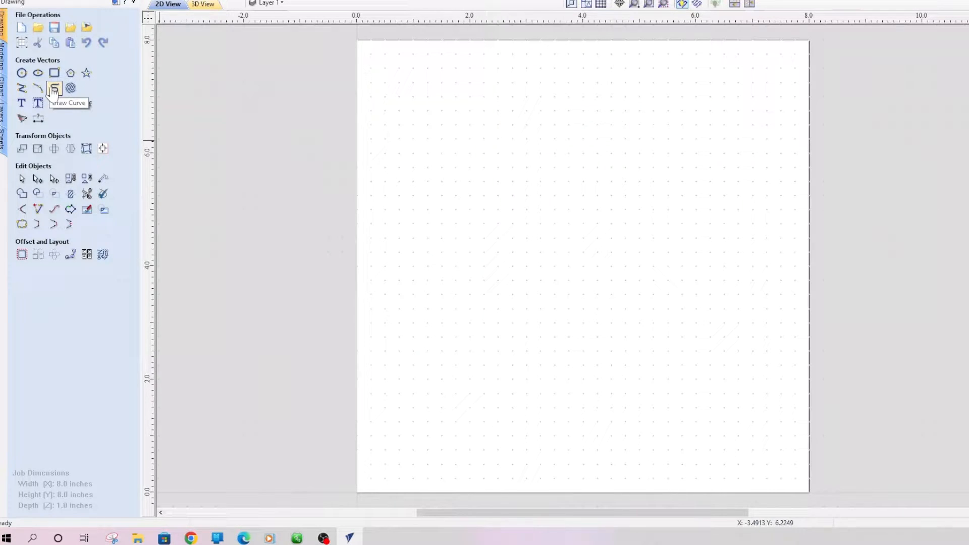
- Draw a circle about 2.4 inches in radius and set its center to X 4.5, Y 4.5
{"action": "left_click", "coordinate": [22, 73]}
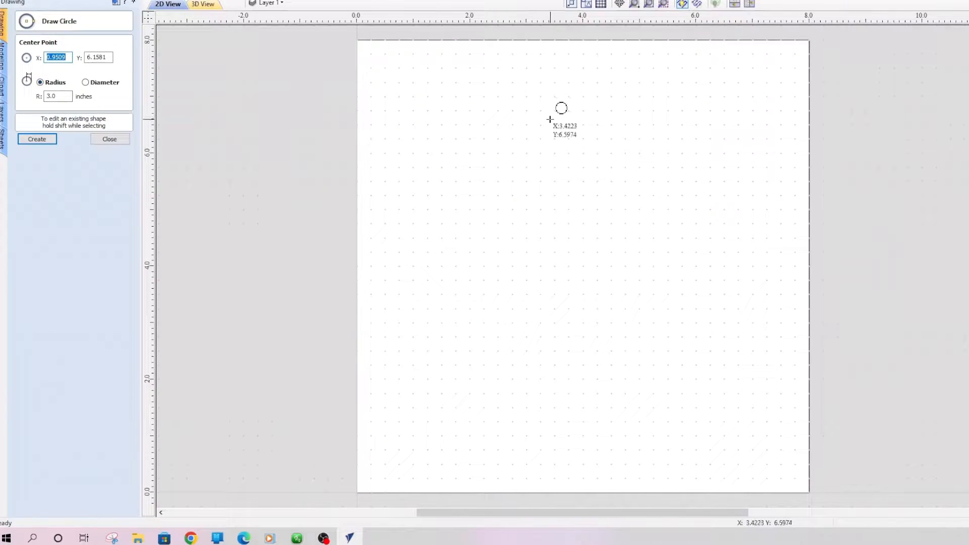
{"action": "left_click_drag", "start_coordinate": [463, 106], "coordinate": [576, 184]}
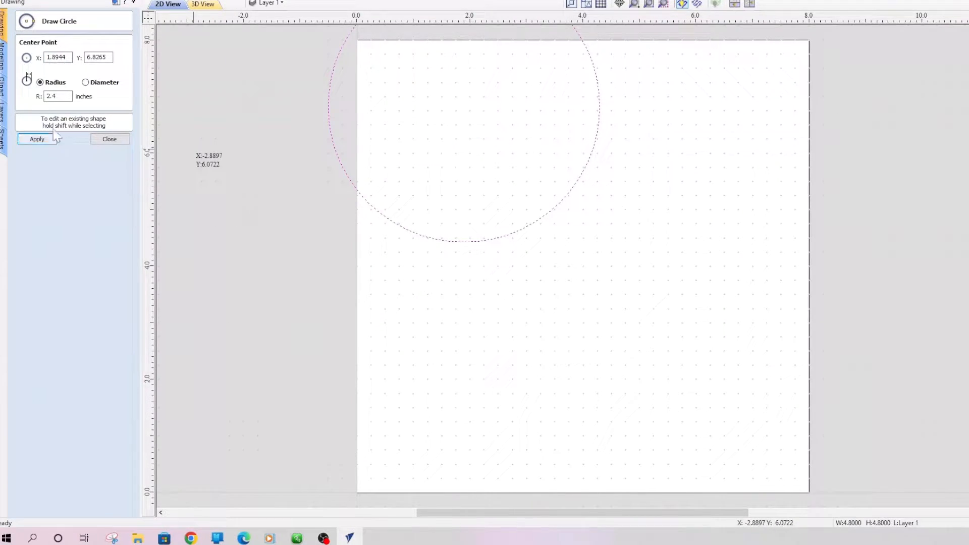
{"action": "left_click_drag", "start_coordinate": [68, 58], "coordinate": [27, 55]}
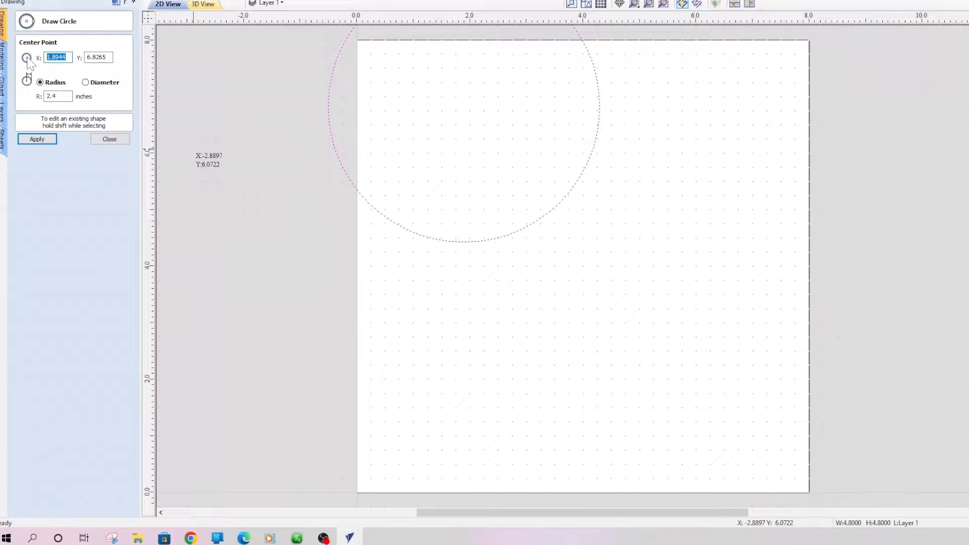
{"action": "type", "text": "4"}
{"action": "key", "text": "Tab"}
{"action": "type", "text": "4.5"}
{"action": "left_click", "coordinate": [47, 140]}
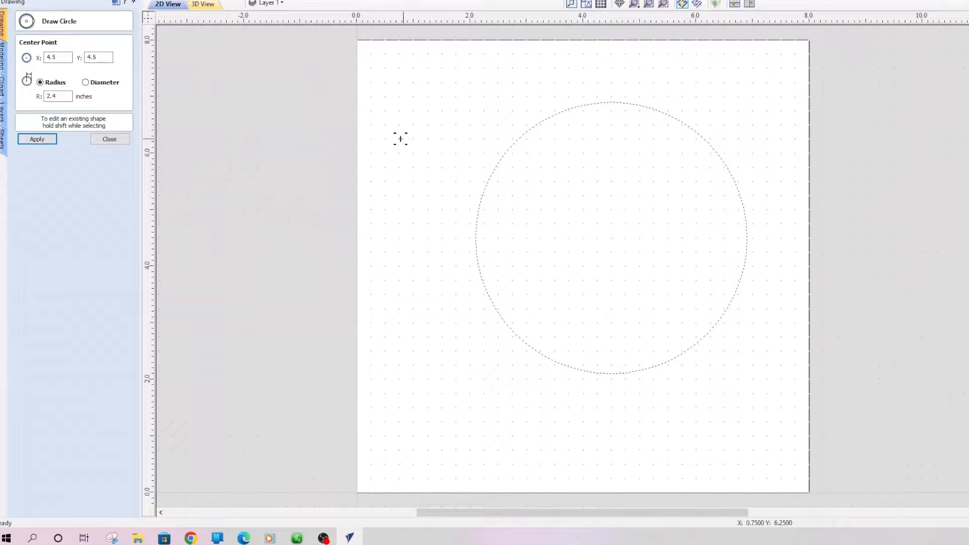
- Set the circle's center to X 4, Y 4 and its radius to 4 inches
{"action": "key", "text": "BackSpace"}
{"action": "key", "text": "BackSpace"}
{"action": "left_click", "coordinate": [102, 58]}
{"action": "key", "text": "BackSpace"}
{"action": "key", "text": "BackSpace"}
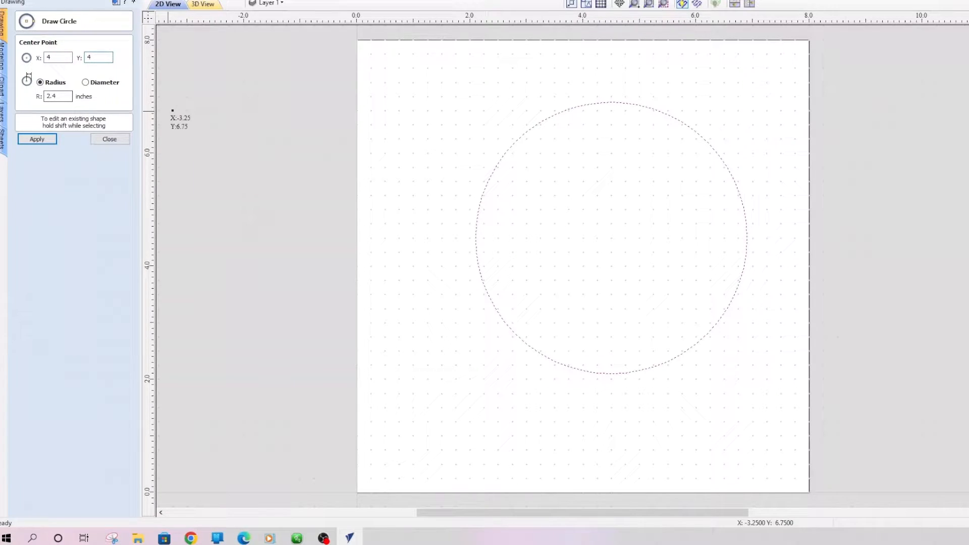
{"action": "type", "text": "4"}
{"action": "key", "text": "Return"}
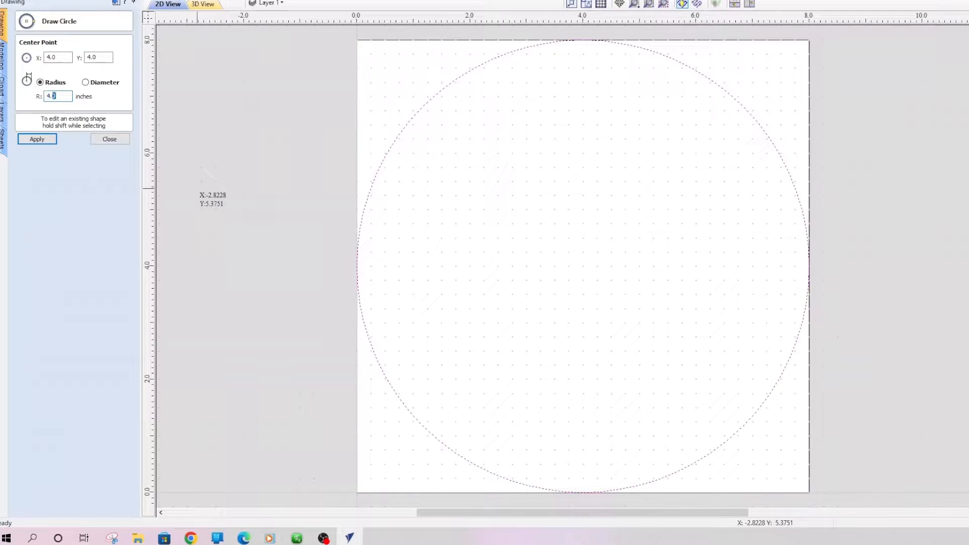
- Set the circle's radius to 2 inches and finish the circle
{"action": "type", "text": "2"}
{"action": "left_click", "coordinate": [37, 144]}
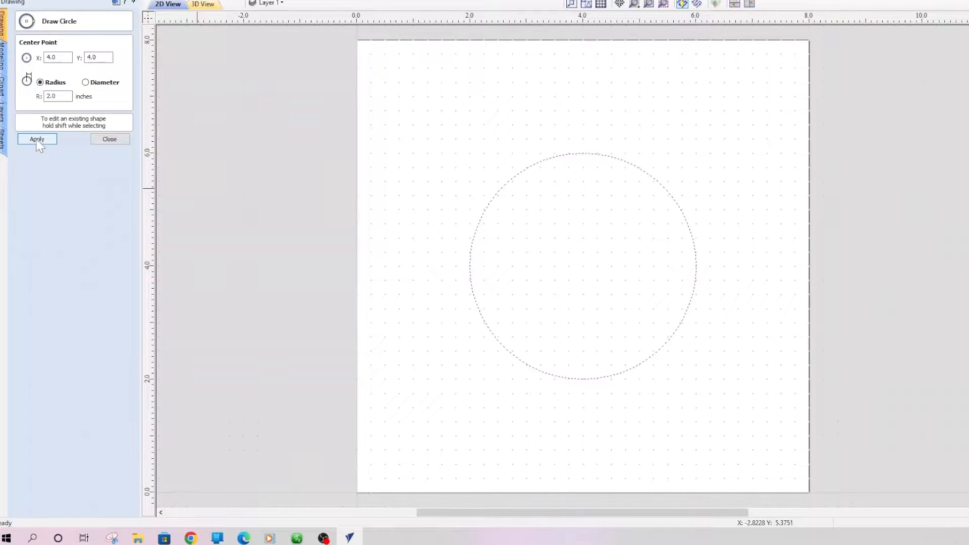
{"action": "left_click", "coordinate": [117, 141]}
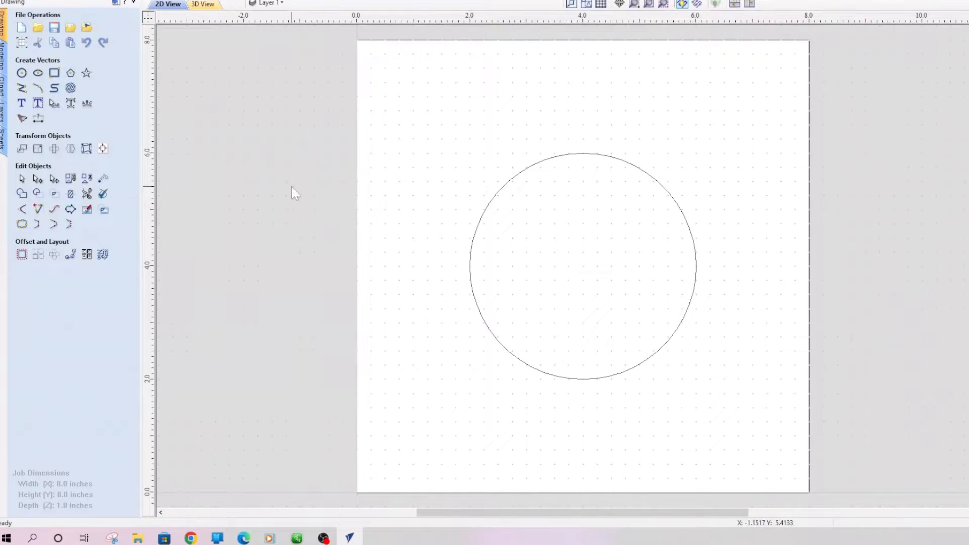
{"action": "left_click", "coordinate": [648, 179]}
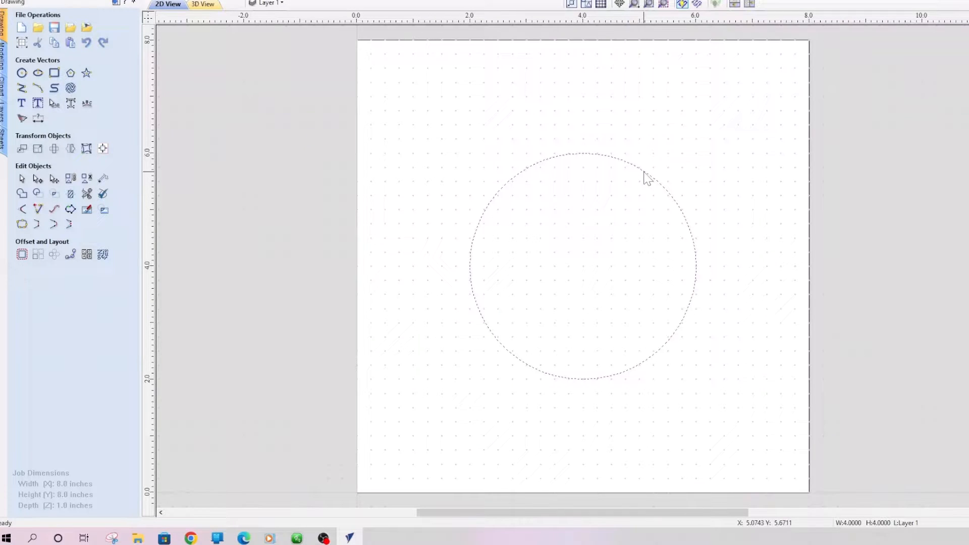
{"action": "left_click_drag", "start_coordinate": [646, 170], "coordinate": [677, 168]}
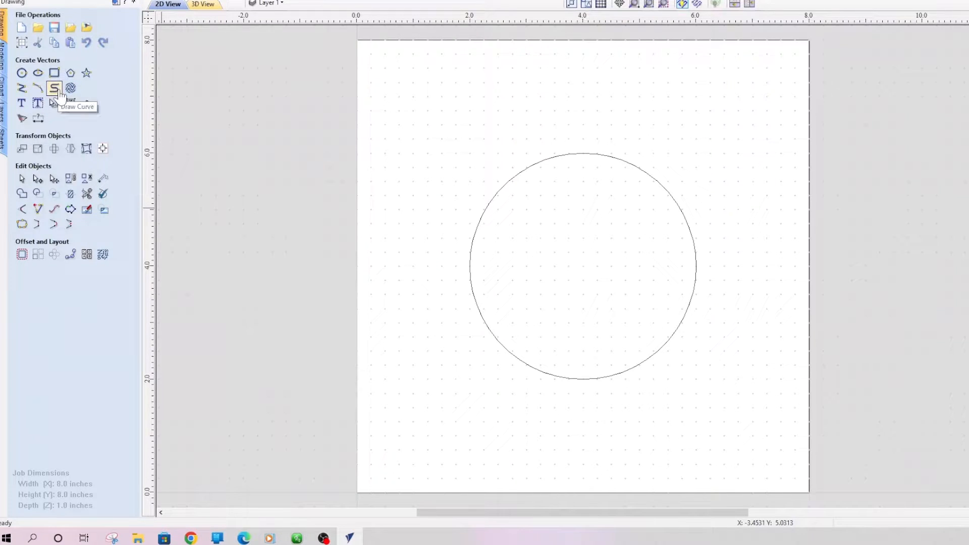
- Draw a V-shaped polyline from the circle's upper-left edge through its center to its upper-right edge
{"action": "left_click", "coordinate": [21, 87]}
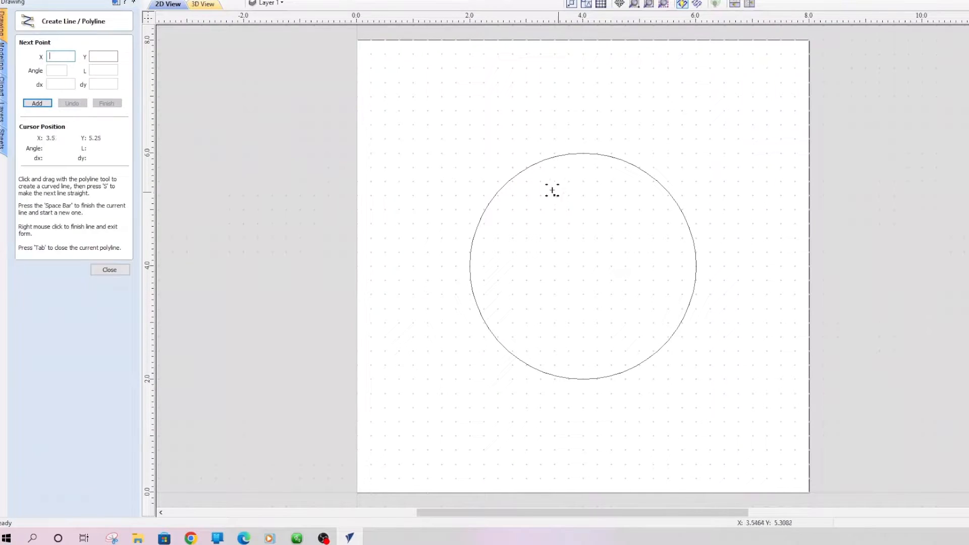
{"action": "left_click", "coordinate": [517, 175]}
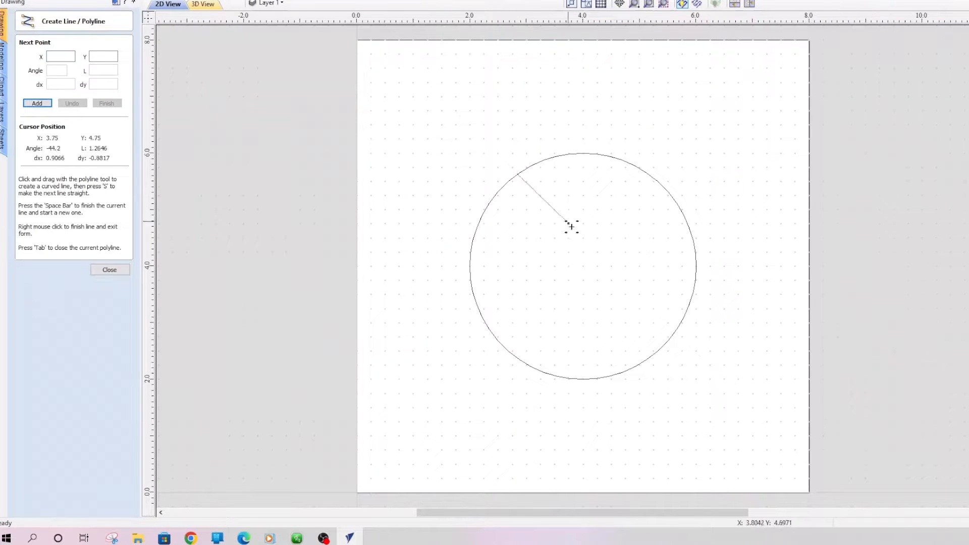
{"action": "left_click", "coordinate": [584, 266]}
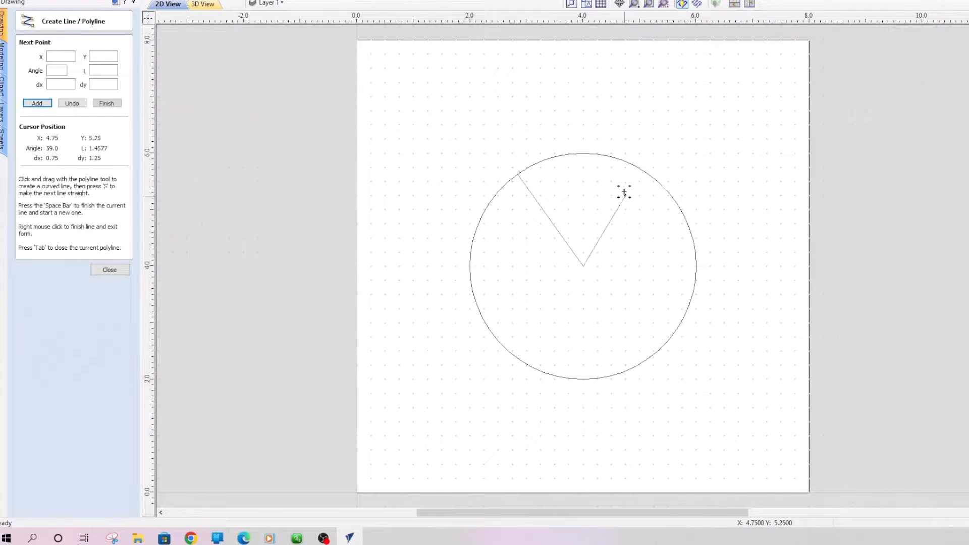
{"action": "left_click", "coordinate": [648, 175]}
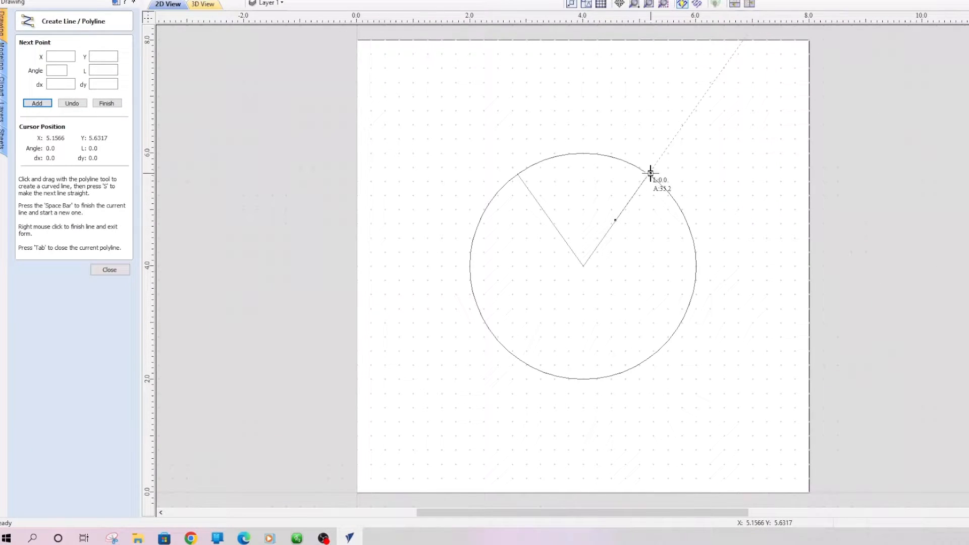
{"action": "right_click", "coordinate": [679, 182]}
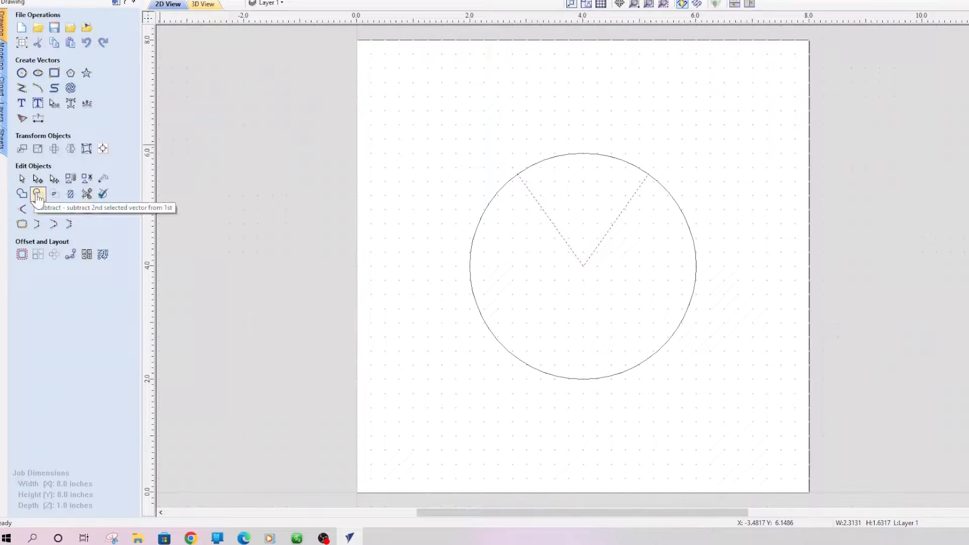
- Try to weld the V-shaped polyline with the circle and undo the weld
{"action": "left_click", "coordinate": [21, 195]}
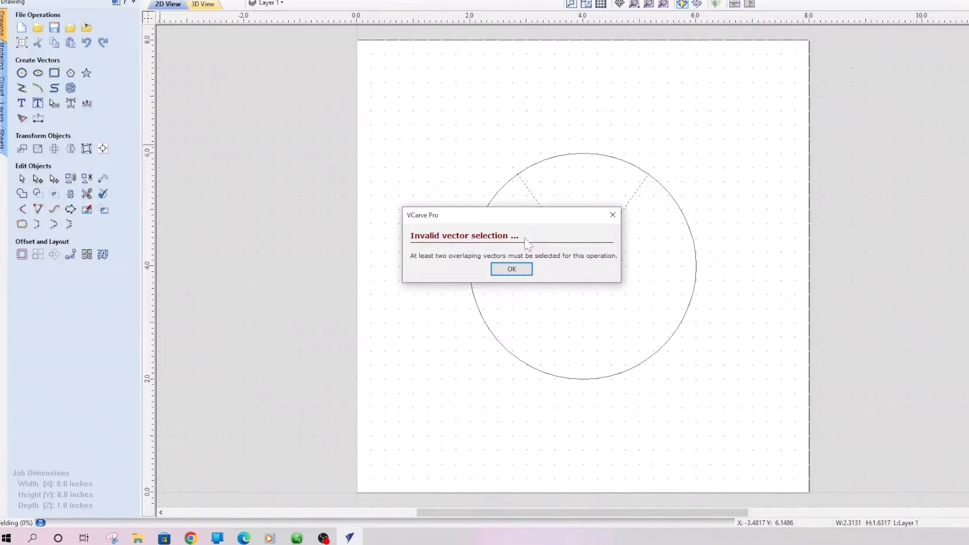
{"action": "left_click", "coordinate": [511, 270]}
{"action": "left_click_drag", "start_coordinate": [430, 129], "coordinate": [716, 428]}
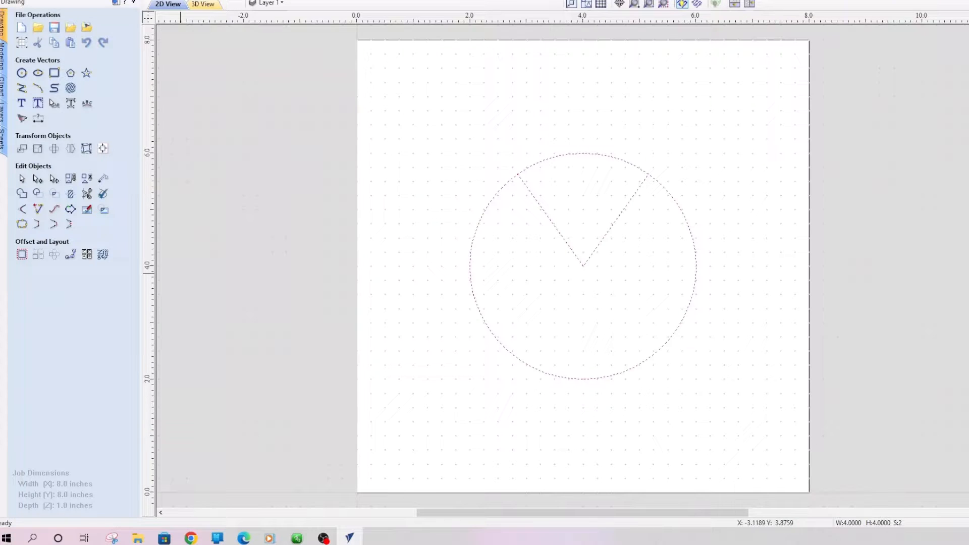
{"action": "left_click", "coordinate": [23, 196]}
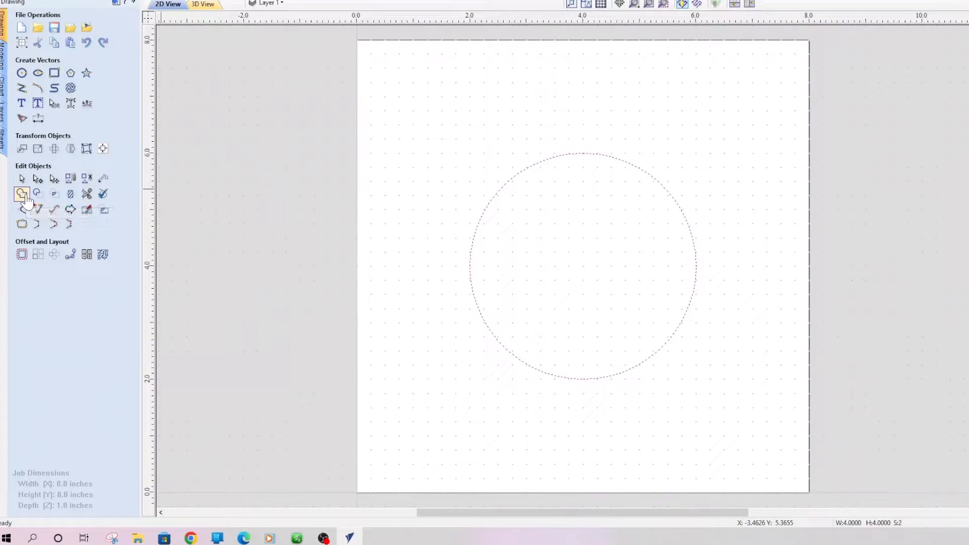
{"action": "key", "text": "ctrl+z"}
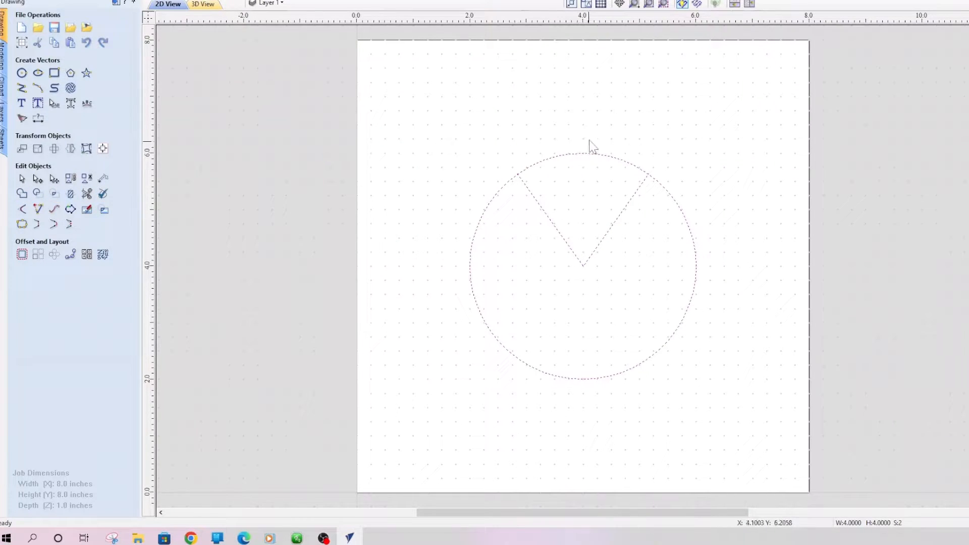
- Delete the V-shaped polyline inside the circle
{"action": "left_click", "coordinate": [495, 267]}
{"action": "left_click", "coordinate": [573, 252]}
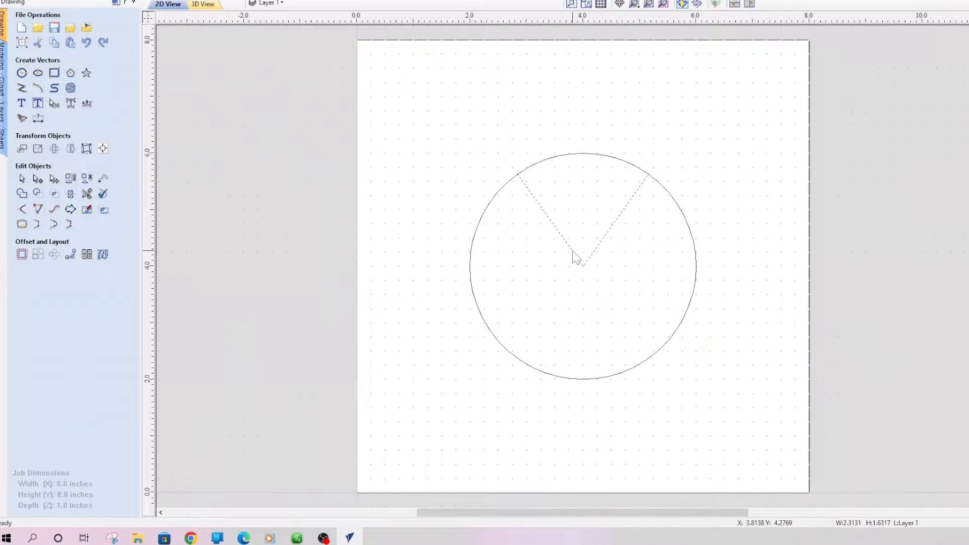
{"action": "key", "text": "Delete"}
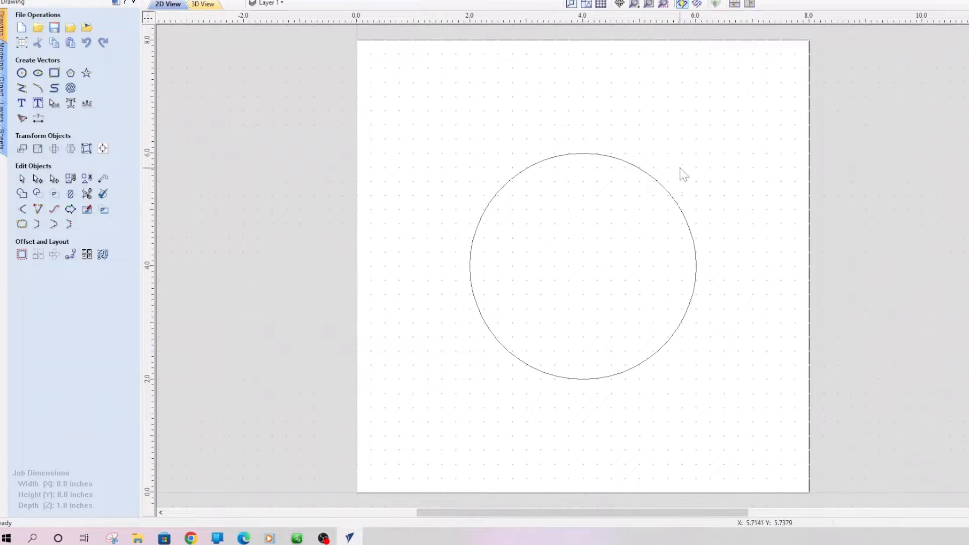
- Duplicate the circle and offset the copy about half an inch down and slightly to the right
{"action": "left_click", "coordinate": [656, 184]}
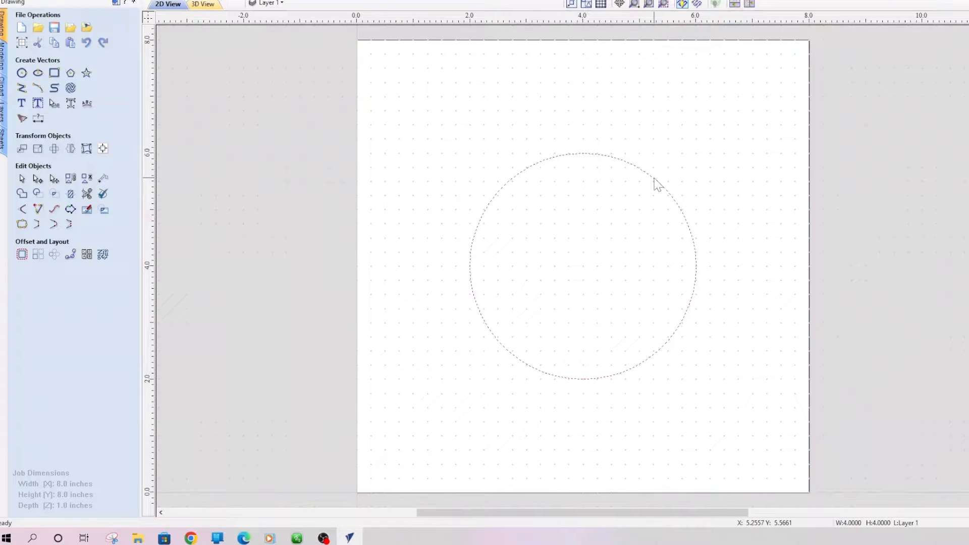
{"action": "left_click", "coordinate": [656, 184]}
{"action": "key", "text": "Down"}
{"action": "key", "text": "Down"}
{"action": "key", "text": "Down"}
{"action": "key", "text": "Down"}
{"action": "key", "text": "Down"}
{"action": "key", "text": "Down"}
{"action": "key", "text": "Down"}
{"action": "key", "text": "Down"}
{"action": "key", "text": "Down"}
{"action": "key", "text": "Down"}
{"action": "key", "text": "Down"}
{"action": "key", "text": "Down"}
{"action": "key", "text": "Down"}
{"action": "key", "text": "Down"}
{"action": "key", "text": "Right"}
{"action": "key", "text": "Right"}
{"action": "key", "text": "Right"}
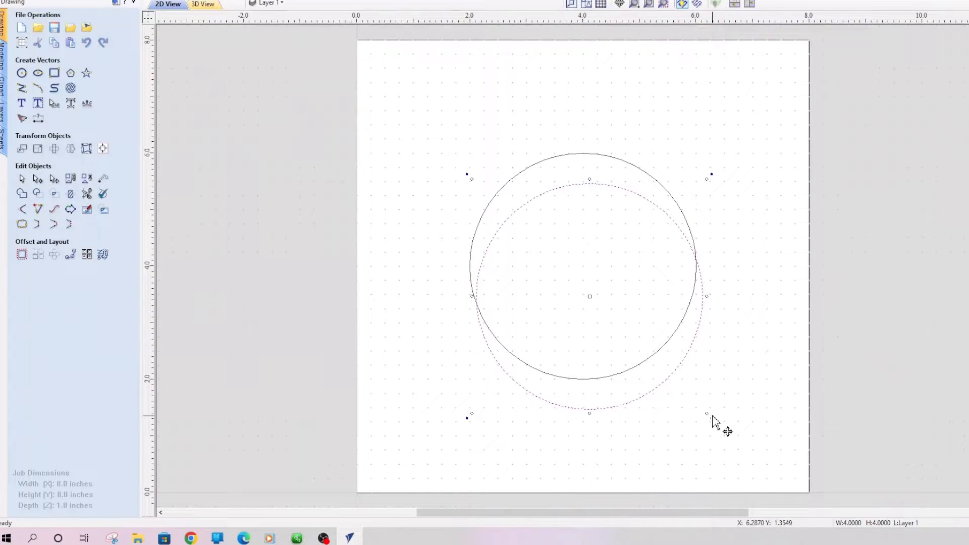
- Shrink the duplicate circle to about 3.67 inches in diameter and nudge it roughly concentric inside the original
{"action": "left_click_drag", "start_coordinate": [706, 413], "coordinate": [685, 391]}
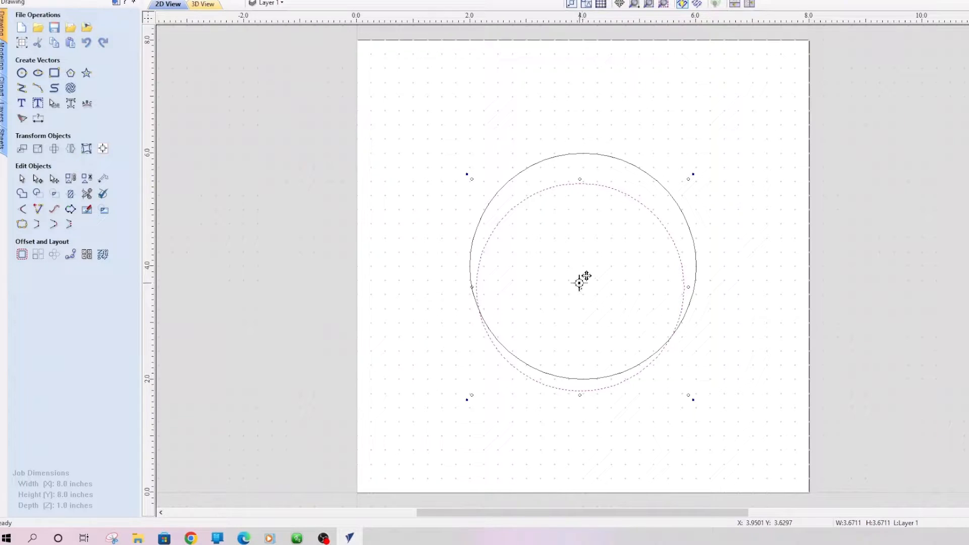
{"action": "key", "text": "Up"}
{"action": "key", "text": "Up"}
{"action": "key", "text": "Up"}
{"action": "key", "text": "Up"}
{"action": "key", "text": "Up"}
{"action": "key", "text": "Up"}
{"action": "key", "text": "Up"}
{"action": "key", "text": "Up"}
{"action": "key", "text": "Up"}
{"action": "key", "text": "Up"}
{"action": "key", "text": "Right"}
{"action": "key", "text": "Right"}
{"action": "key", "text": "Right"}
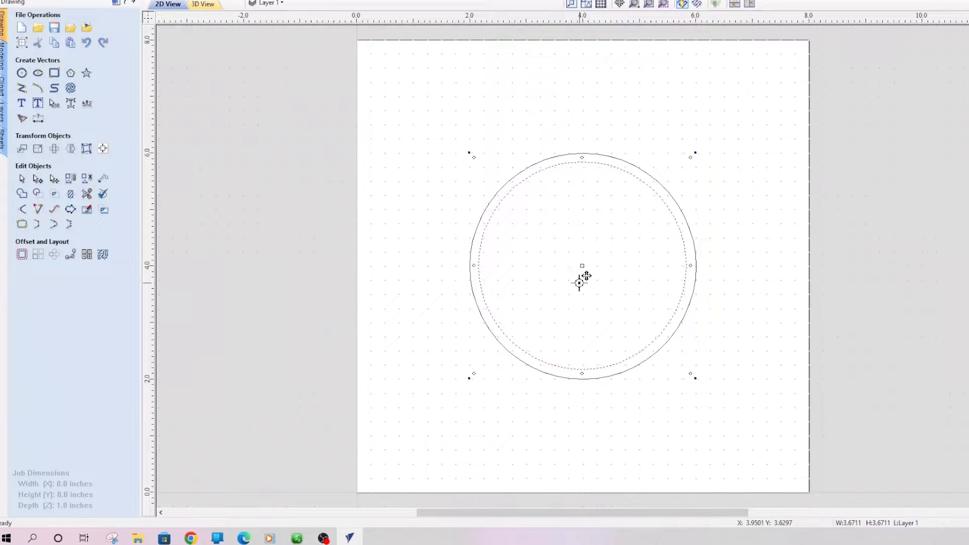
{"action": "left_click_drag", "start_coordinate": [579, 283], "coordinate": [577, 285]}
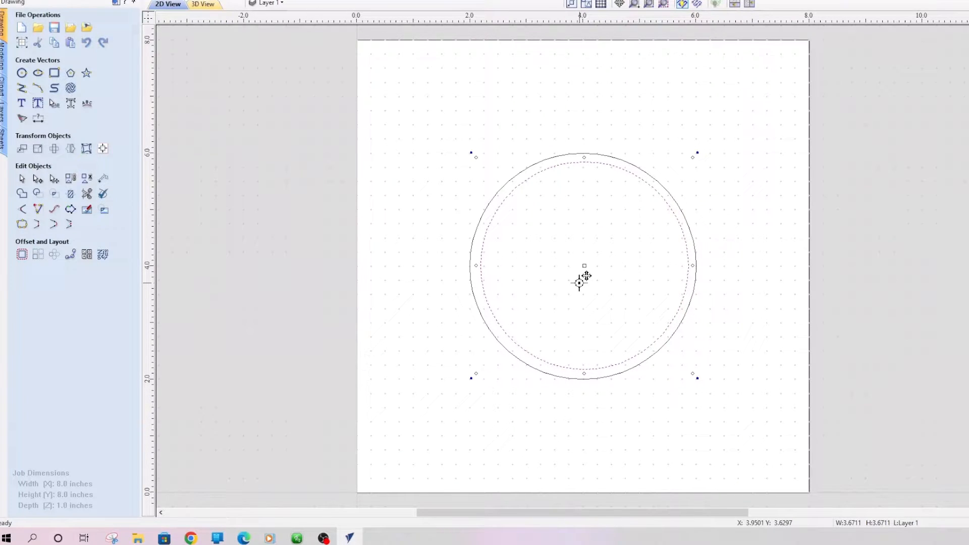
- Move the smaller circle down and right until it overlaps the lower-right part of the larger circle
{"action": "key", "text": "Down"}
{"action": "key", "text": "Down"}
{"action": "key", "text": "Down"}
{"action": "key", "text": "Down"}
{"action": "key", "text": "Down"}
{"action": "key", "text": "Down"}
{"action": "key", "text": "Down"}
{"action": "key", "text": "Down"}
{"action": "key", "text": "Down"}
{"action": "key", "text": "Down"}
{"action": "key", "text": "Down"}
{"action": "key", "text": "Down"}
{"action": "key", "text": "Down"}
{"action": "key", "text": "Down"}
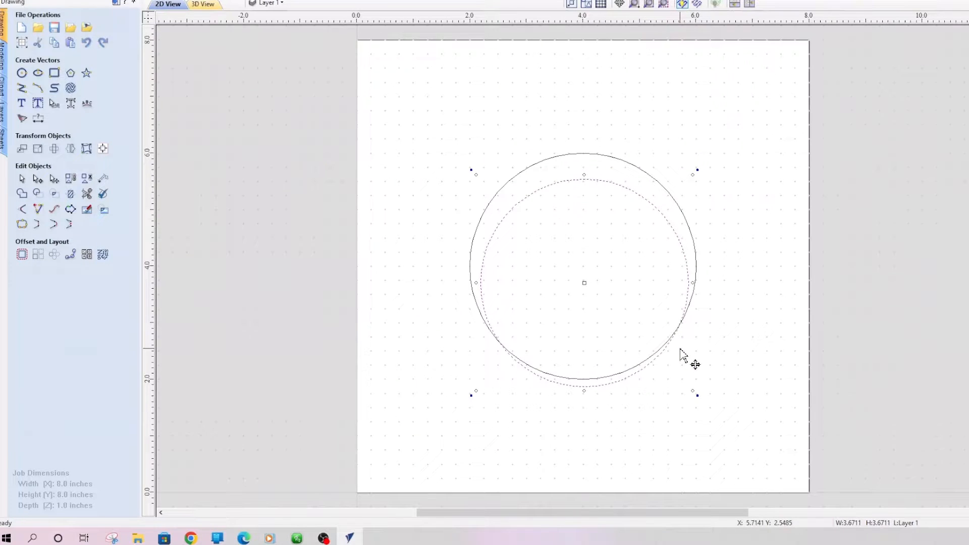
{"action": "key", "text": "Right"}
{"action": "key", "text": "Right"}
{"action": "key", "text": "Right"}
{"action": "key", "text": "Right"}
{"action": "key", "text": "Right"}
{"action": "key", "text": "Right"}
{"action": "key", "text": "Right"}
{"action": "key", "text": "Right"}
{"action": "key", "text": "Right"}
{"action": "key", "text": "Right"}
{"action": "key", "text": "Right"}
{"action": "key", "text": "Right"}
{"action": "key", "text": "Right"}
{"action": "key", "text": "Right"}
{"action": "key", "text": "Right"}
{"action": "key", "text": "Right"}
{"action": "key", "text": "Right"}
{"action": "key", "text": "Right"}
{"action": "key", "text": "Right"}
{"action": "key", "text": "Right"}
{"action": "key", "text": "Right"}
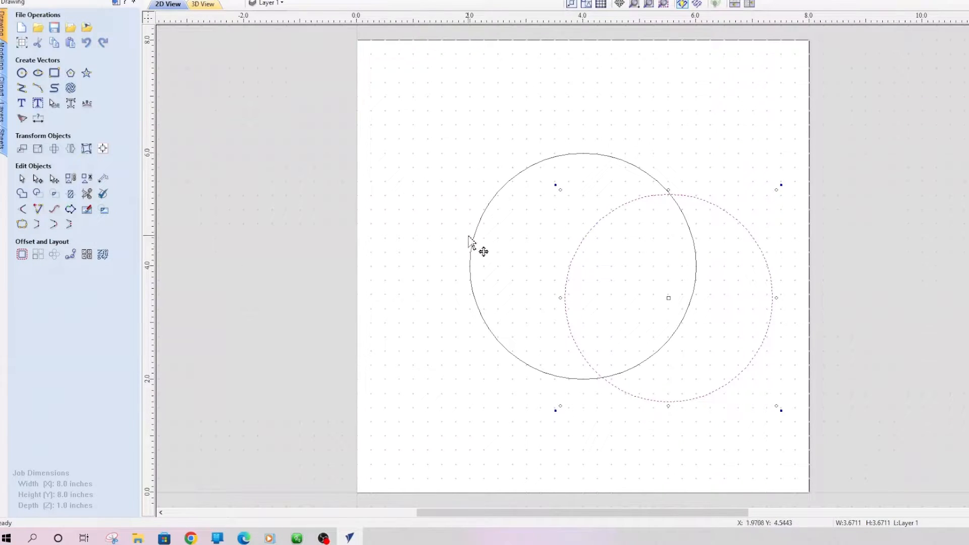
- Select the larger circle and place vertical and horizontal guides through its center at X 4 and Y 4
{"action": "left_click", "coordinate": [597, 154]}
{"action": "left_click_drag", "start_coordinate": [151, 273], "coordinate": [582, 266]}
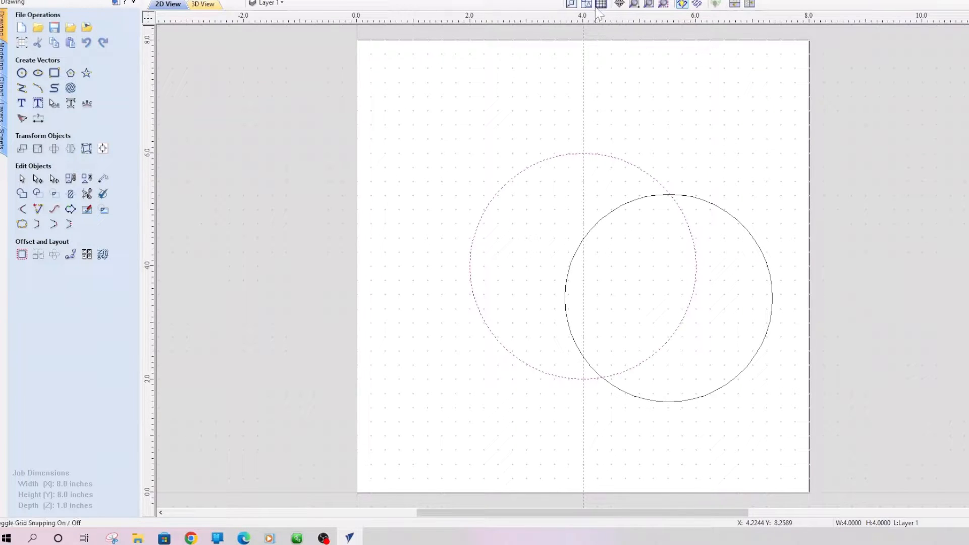
{"action": "left_click_drag", "start_coordinate": [595, 22], "coordinate": [604, 264]}
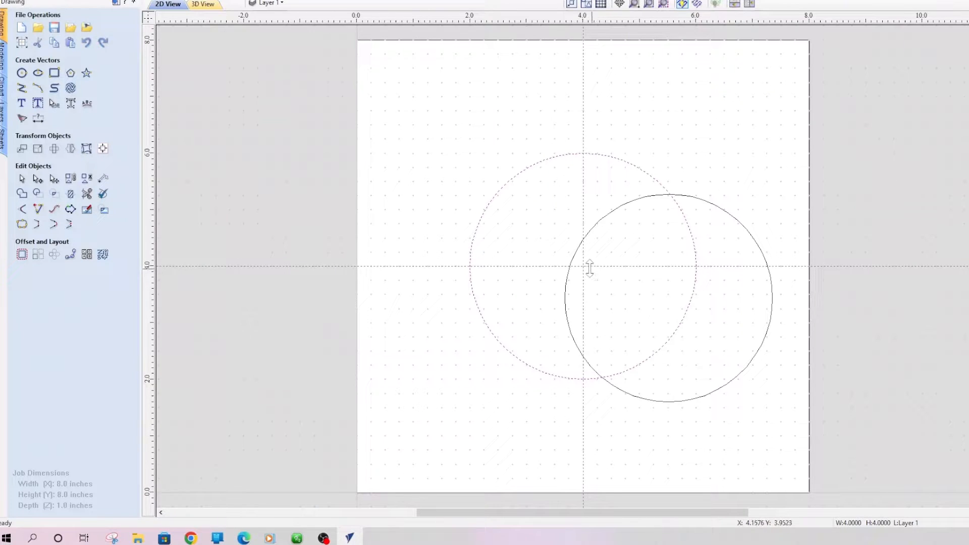
- Select the smaller circle and nudge it left and slightly up until it is roughly centered on the vertical guide
{"action": "left_click", "coordinate": [751, 235]}
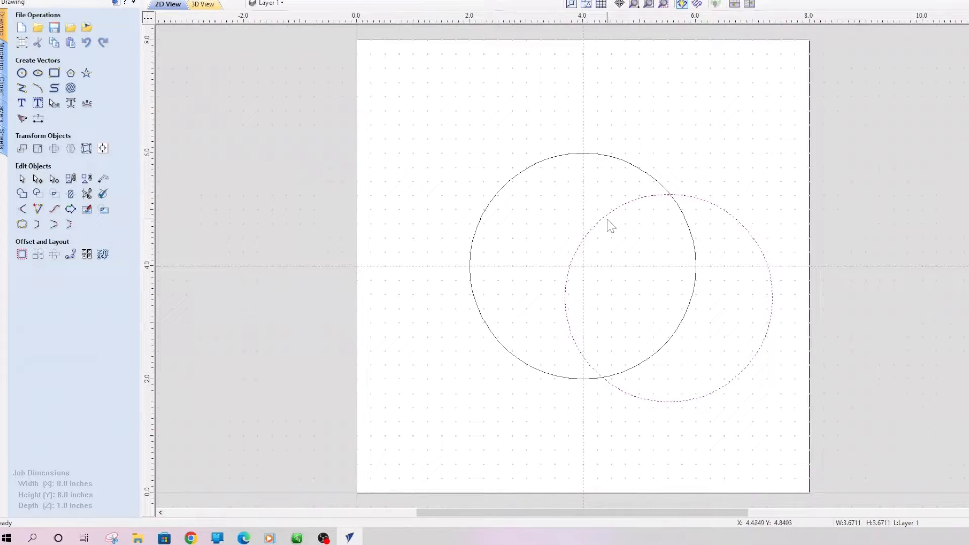
{"action": "left_click_drag", "start_coordinate": [598, 222], "coordinate": [565, 237]}
{"action": "key", "text": "Left"}
{"action": "key", "text": "Left"}
{"action": "key", "text": "Left"}
{"action": "key", "text": "Left"}
{"action": "key", "text": "Left"}
{"action": "key", "text": "Left"}
{"action": "key", "text": "Left"}
{"action": "key", "text": "Left"}
{"action": "key", "text": "Left"}
{"action": "key", "text": "Left"}
{"action": "key", "text": "Left"}
{"action": "key", "text": "Left"}
{"action": "key", "text": "Left"}
{"action": "key", "text": "Left"}
{"action": "key", "text": "Left"}
{"action": "key", "text": "Left"}
{"action": "key", "text": "Left"}
{"action": "key", "text": "Left"}
{"action": "key", "text": "Left"}
{"action": "key", "text": "Left"}
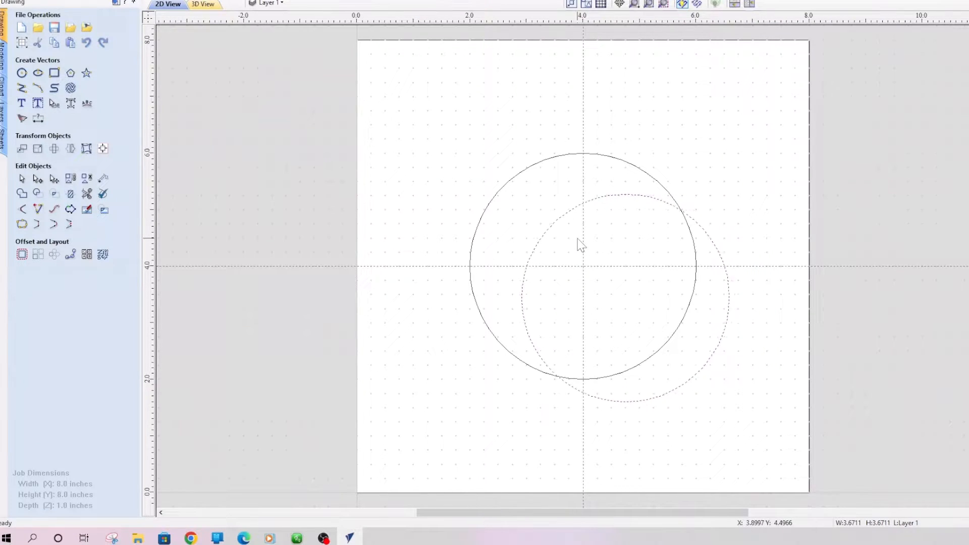
{"action": "key", "text": "Left"}
{"action": "key", "text": "Left"}
{"action": "key", "text": "Left"}
{"action": "key", "text": "Left"}
{"action": "key", "text": "Up"}
{"action": "key", "text": "Up"}
{"action": "key", "text": "Up"}
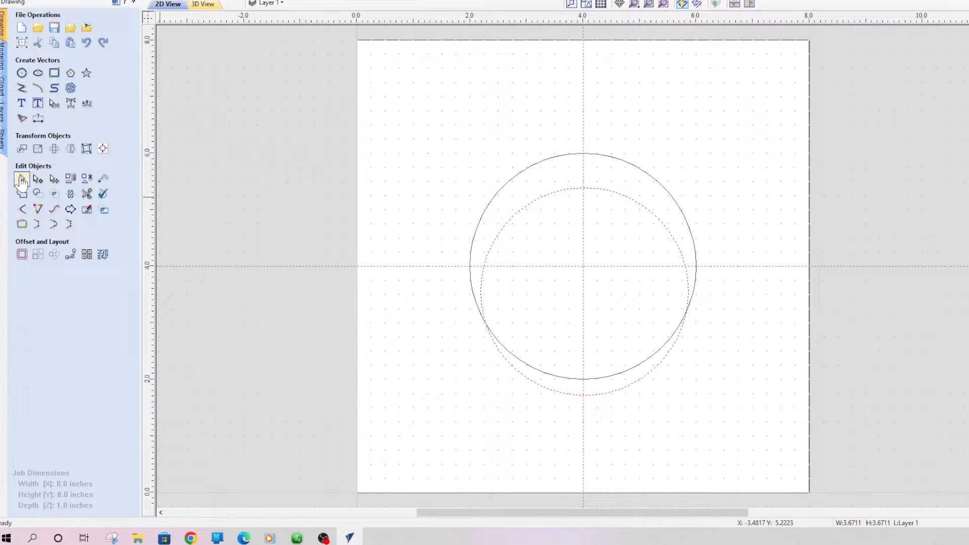
- Move the smaller circle by its center onto the guide intersection at X 4, Y 4, and deselect it
{"action": "left_click", "coordinate": [54, 180]}
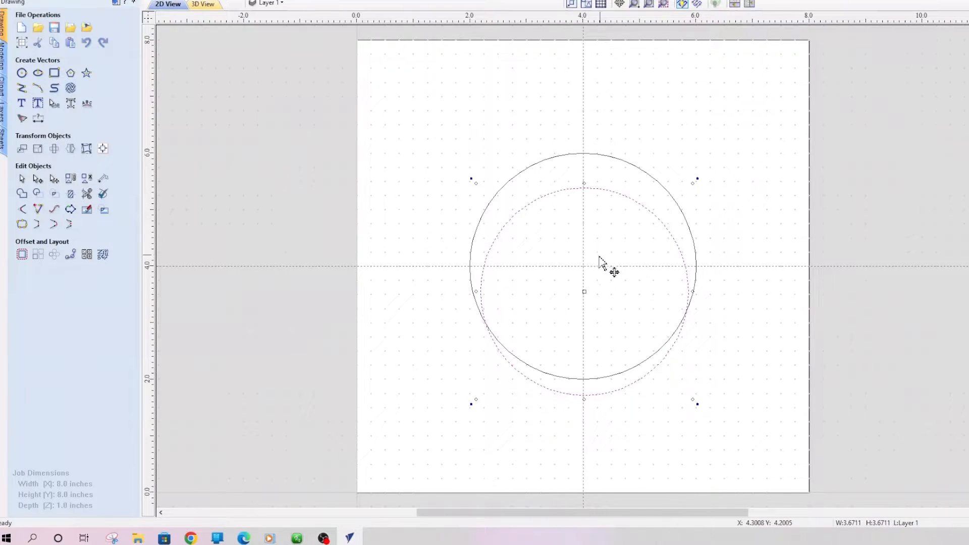
{"action": "left_click_drag", "start_coordinate": [590, 283], "coordinate": [583, 266]}
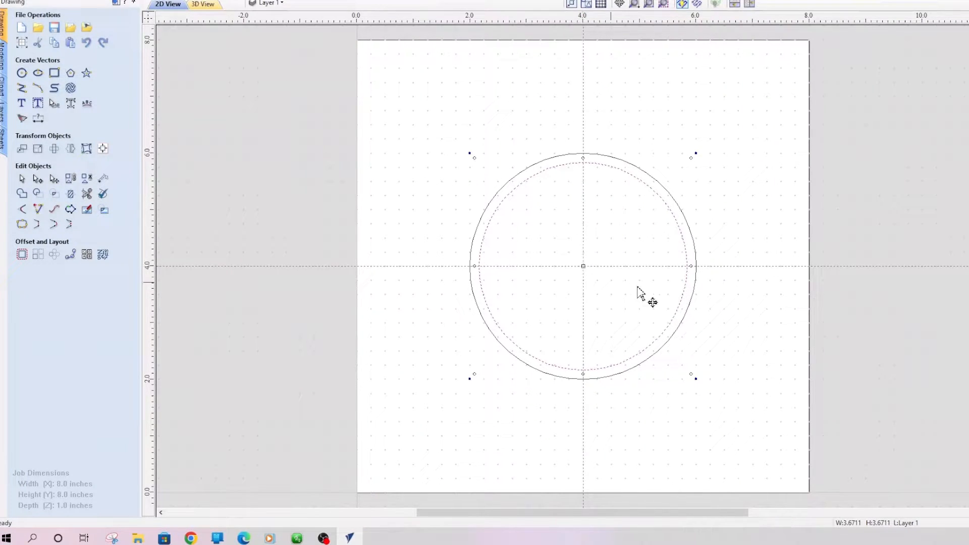
{"action": "left_click", "coordinate": [777, 252]}
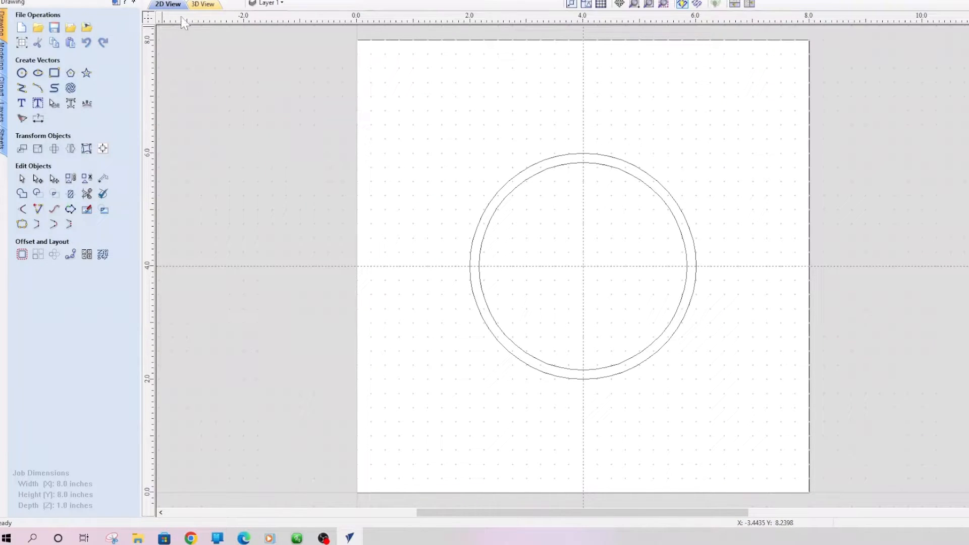
- Calculate a 0.5-inch-deep pocket toolpath for the inner circle with the 1/4-inch end mill and preview the cut in 3D
{"action": "left_click", "coordinate": [201, 4]}
{"action": "left_click", "coordinate": [165, 5]}
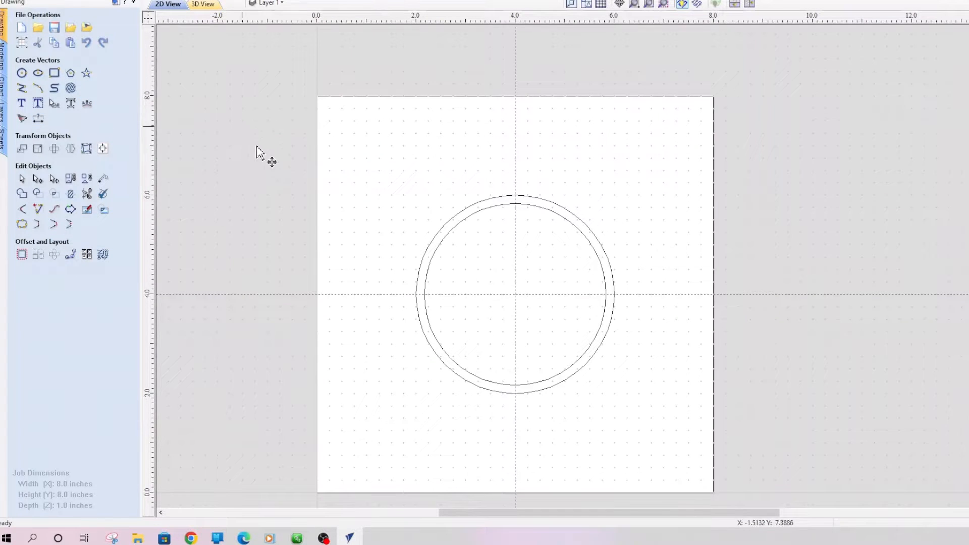
{"action": "left_click", "coordinate": [116, 3]}
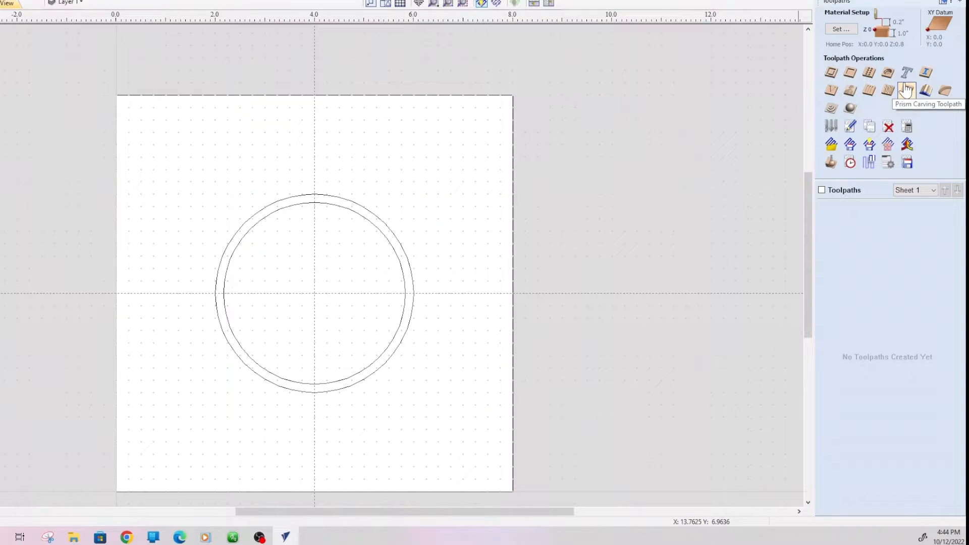
{"action": "left_click", "coordinate": [851, 76]}
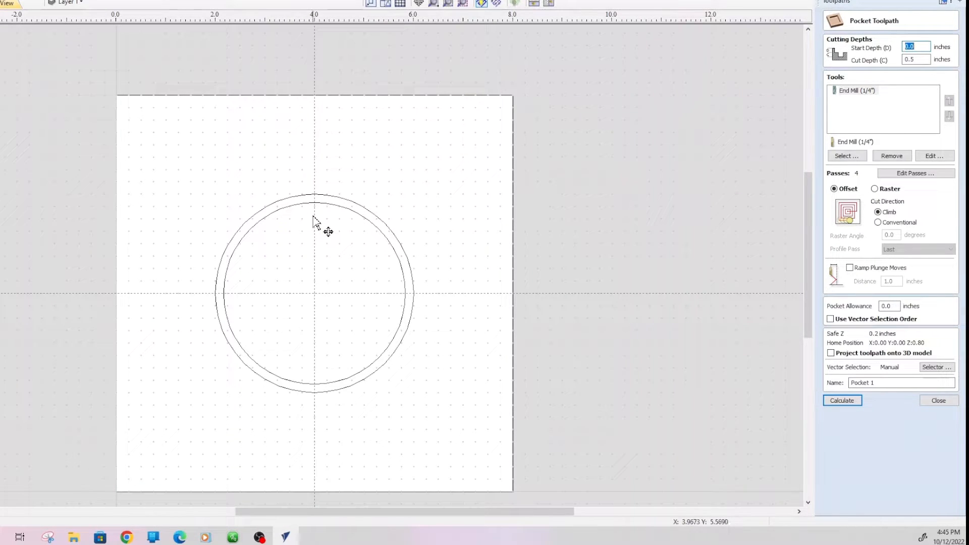
{"action": "left_click", "coordinate": [855, 91]}
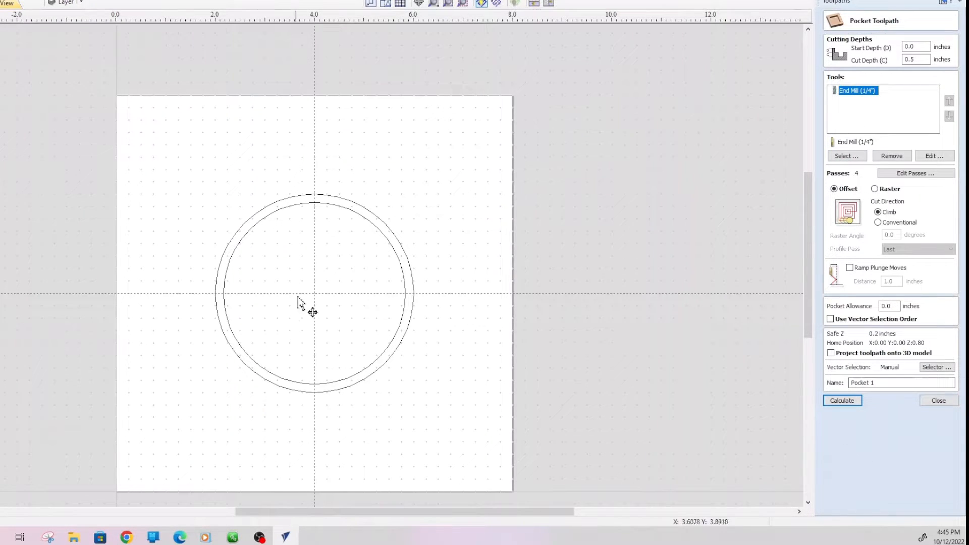
{"action": "left_click", "coordinate": [386, 236]}
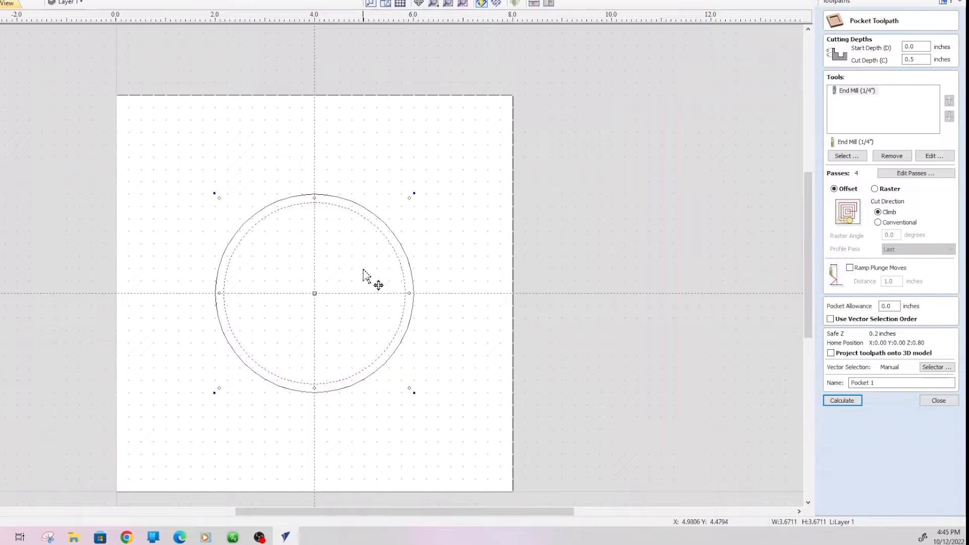
{"action": "left_click", "coordinate": [848, 402]}
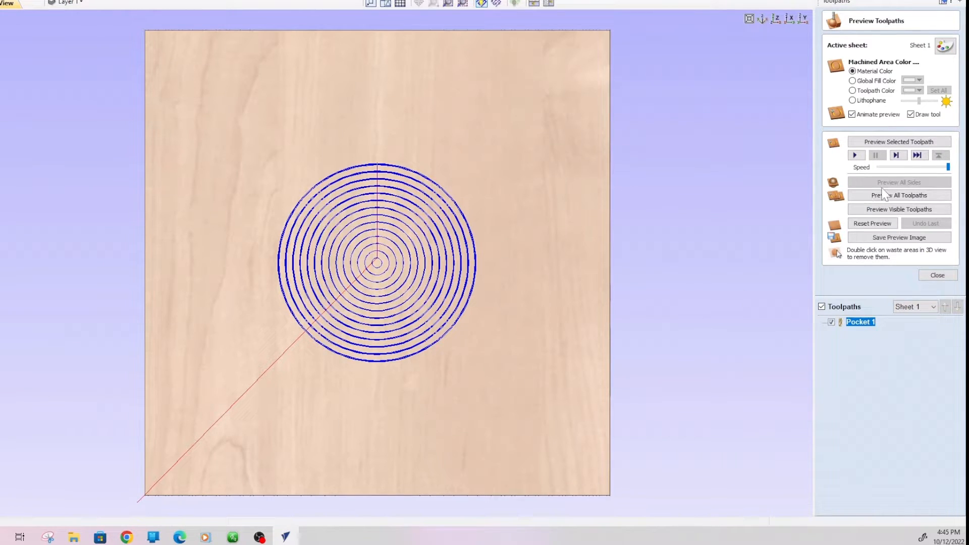
{"action": "left_click", "coordinate": [900, 143]}
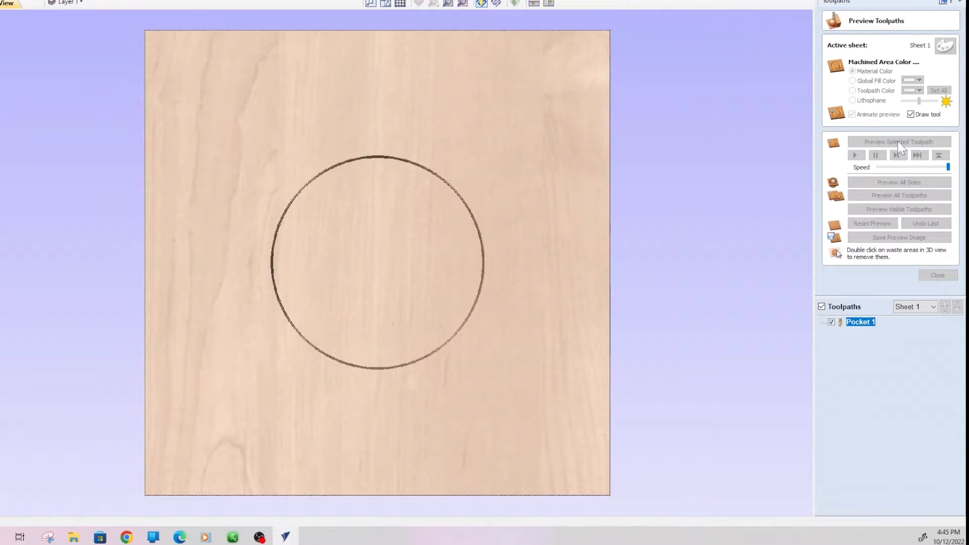
{"action": "left_click_drag", "start_coordinate": [486, 389], "coordinate": [504, 372]}
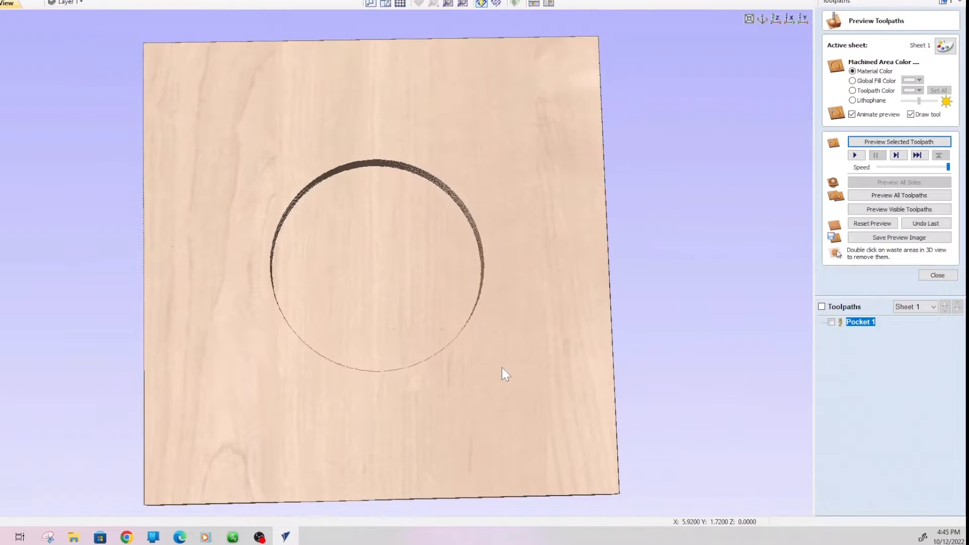
- Reopen the pocket toolpath for editing, review its pass depths, and set the cut depth to 0.125 inches
{"action": "right_click", "coordinate": [853, 323]}
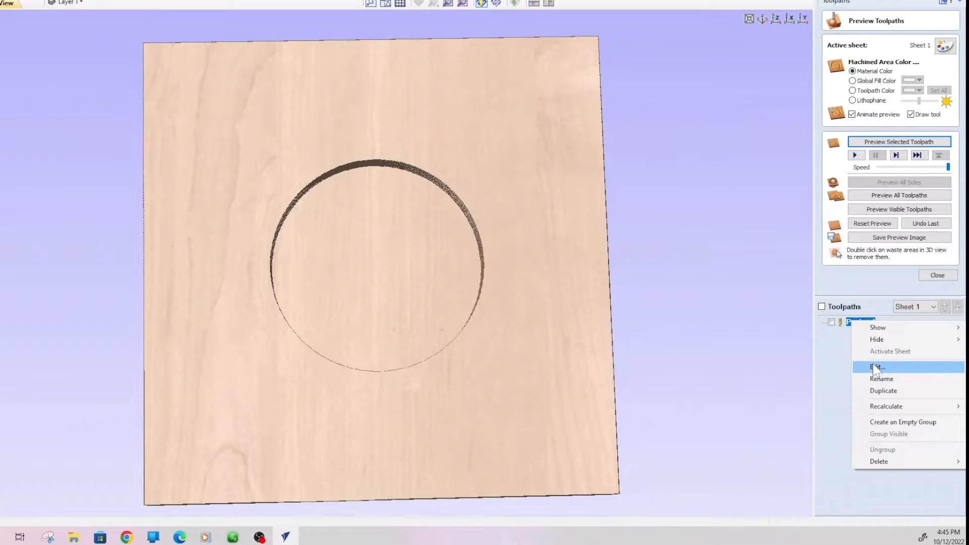
{"action": "left_click", "coordinate": [875, 367]}
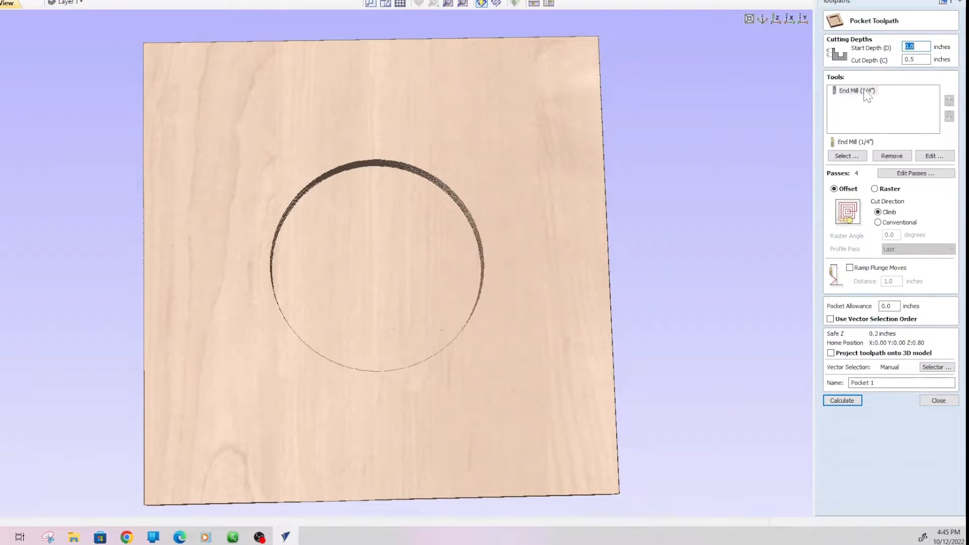
{"action": "left_click", "coordinate": [866, 94]}
{"action": "left_click", "coordinate": [901, 174]}
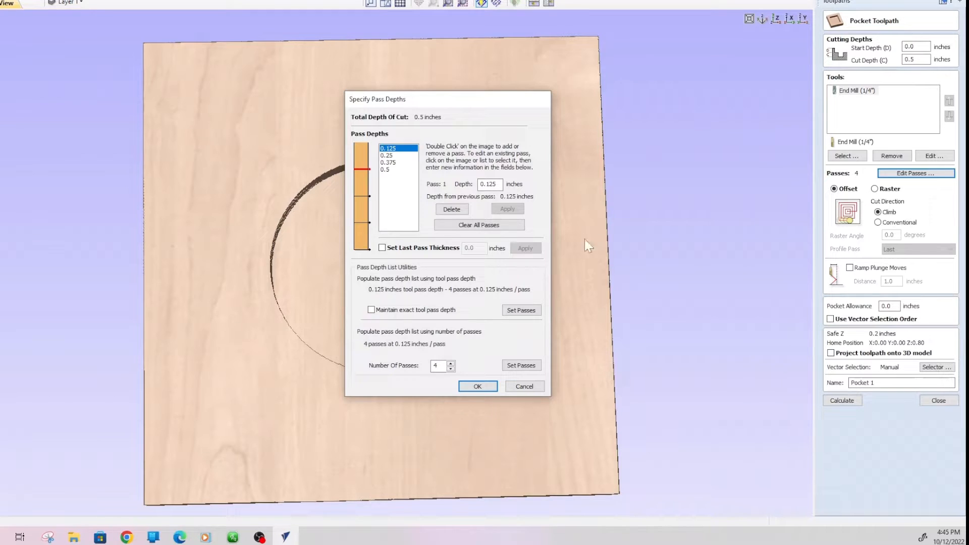
{"action": "left_click", "coordinate": [524, 386]}
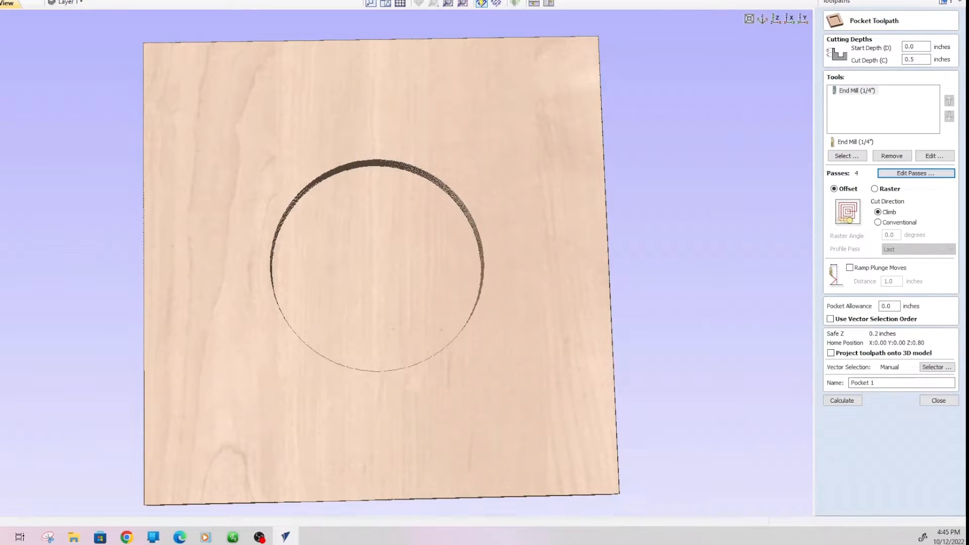
{"action": "left_click_drag", "start_coordinate": [916, 59], "coordinate": [911, 59]}
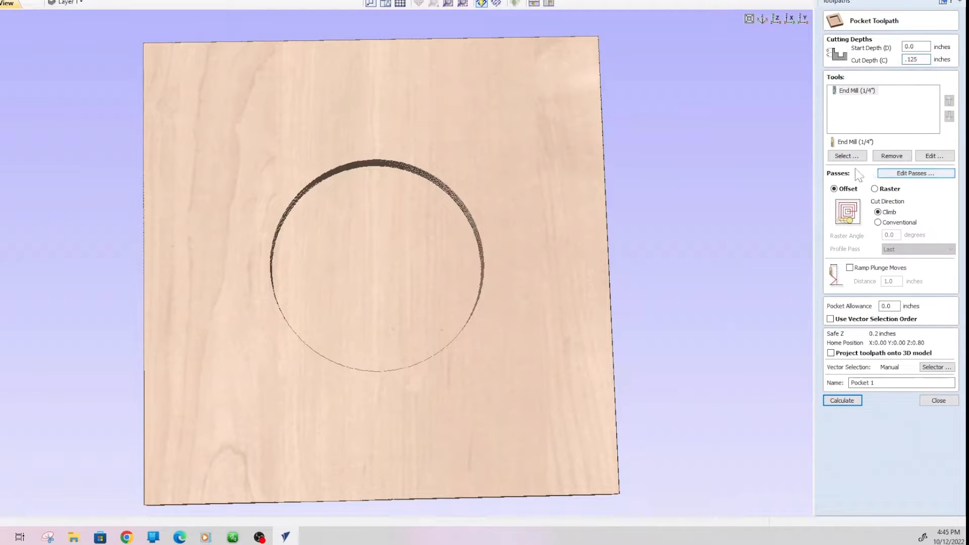
- Try splitting the 0.125-inch pocket cut into two passes
{"action": "left_click", "coordinate": [896, 174]}
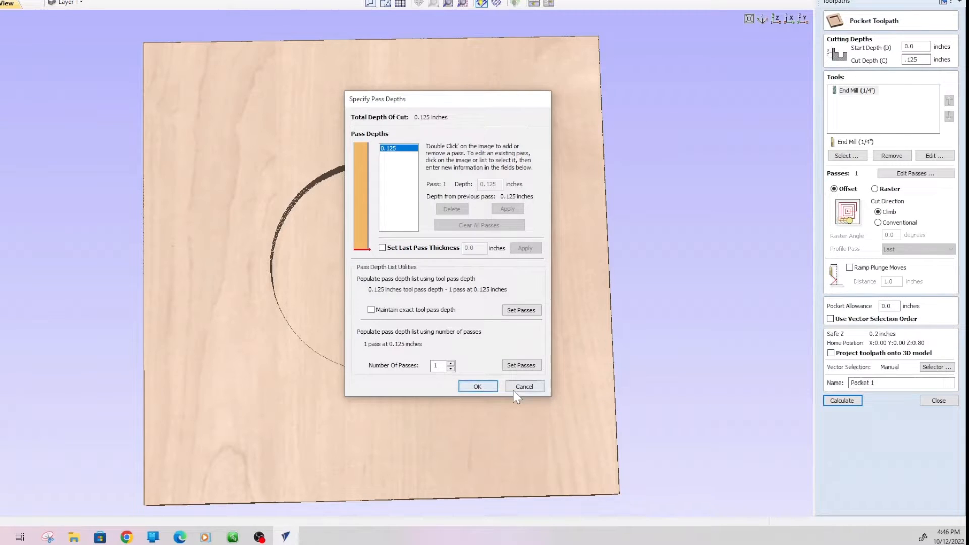
{"action": "left_click", "coordinate": [450, 363]}
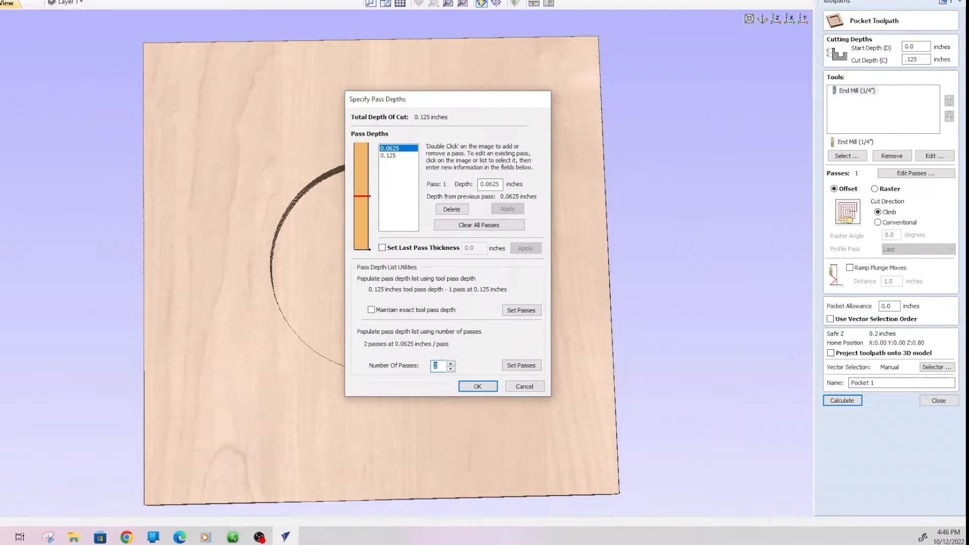
{"action": "left_click", "coordinate": [477, 387]}
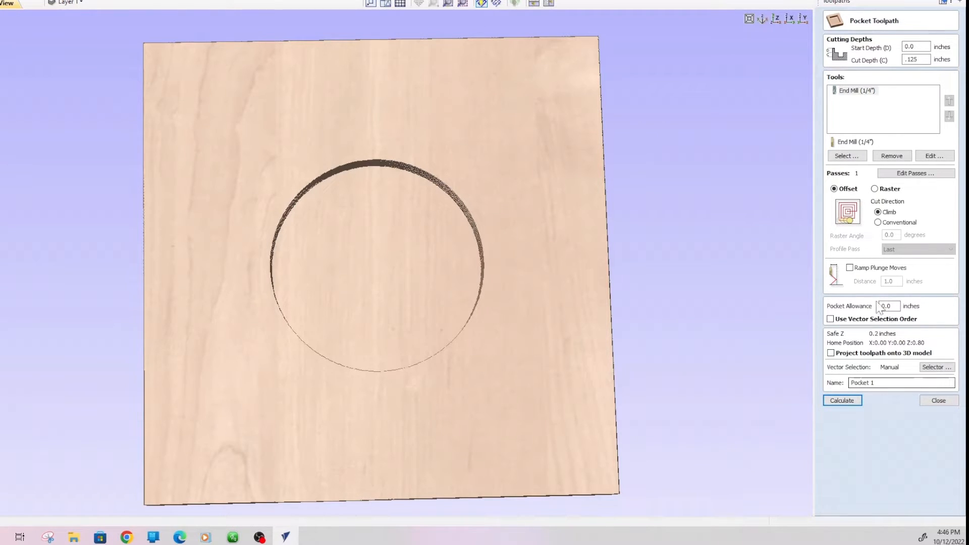
- Review the 1/4-inch end mill's geometry, cutting parameters, feeds and speeds
{"action": "left_click", "coordinate": [933, 157]}
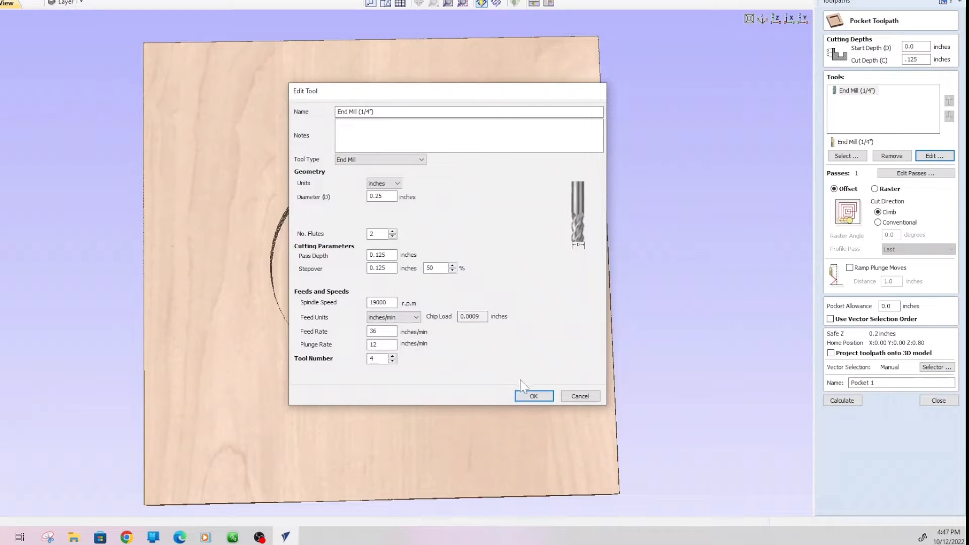
{"action": "left_click", "coordinate": [531, 394]}
{"action": "left_click", "coordinate": [533, 397]}
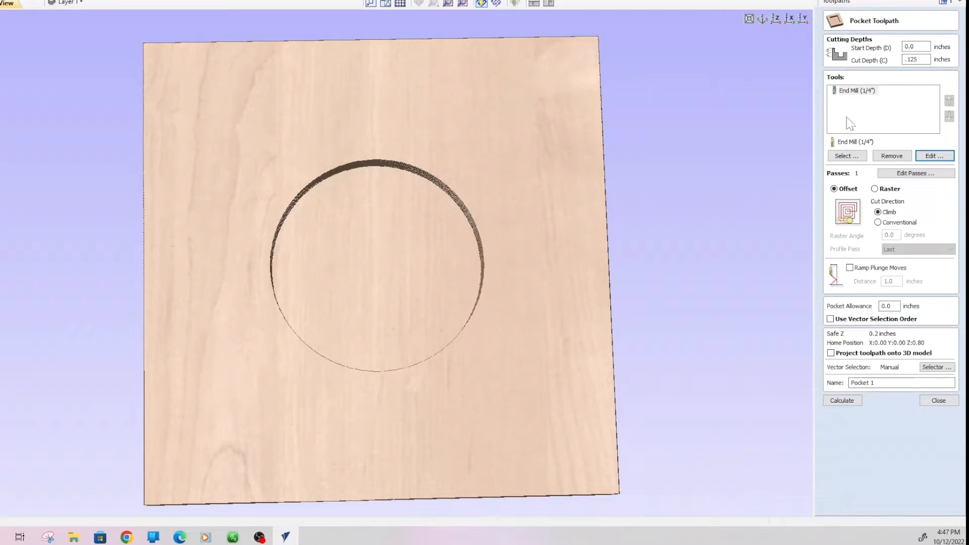
- Recalculate the pocket toolpath, clear the old preview, and preview the shallower pocket in 3D
{"action": "left_click", "coordinate": [840, 400]}
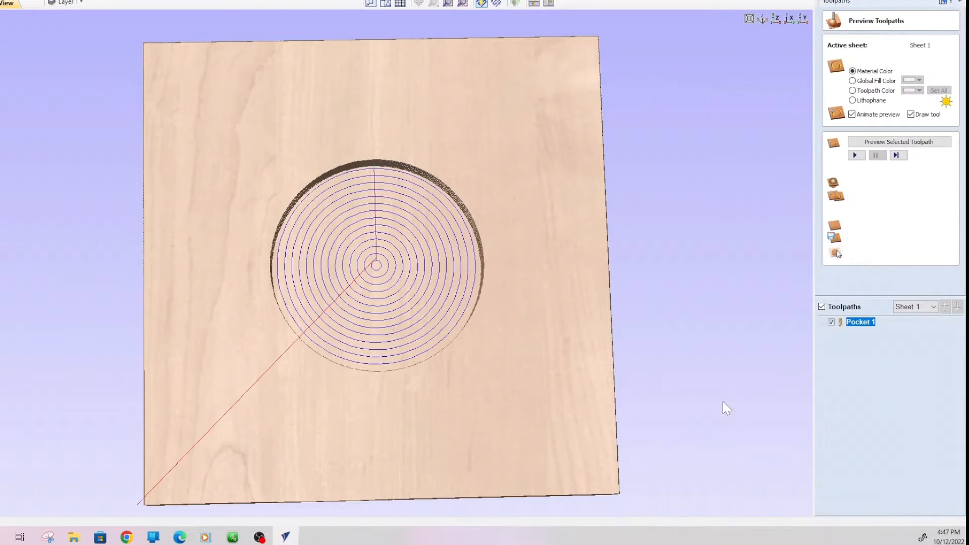
{"action": "left_click_drag", "start_coordinate": [507, 367], "coordinate": [458, 323]}
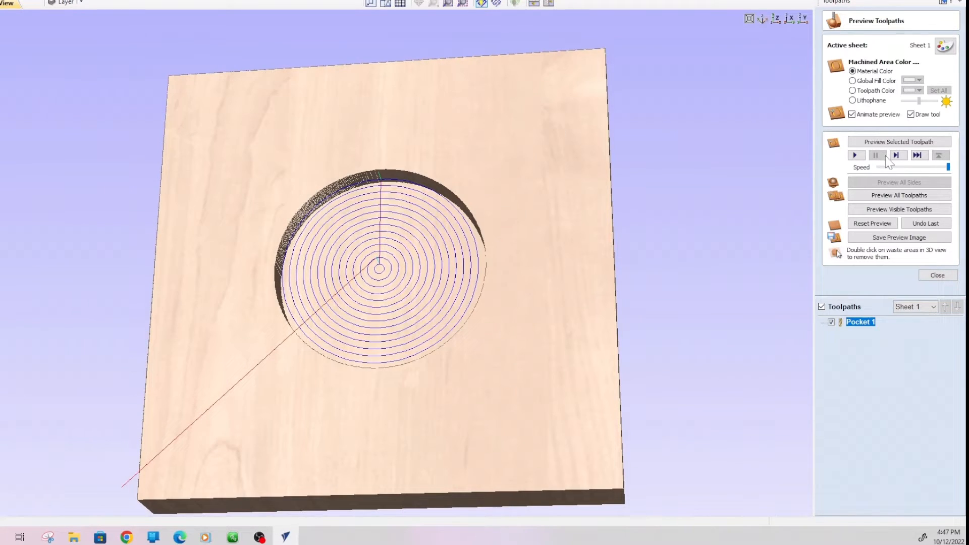
{"action": "left_click", "coordinate": [875, 225]}
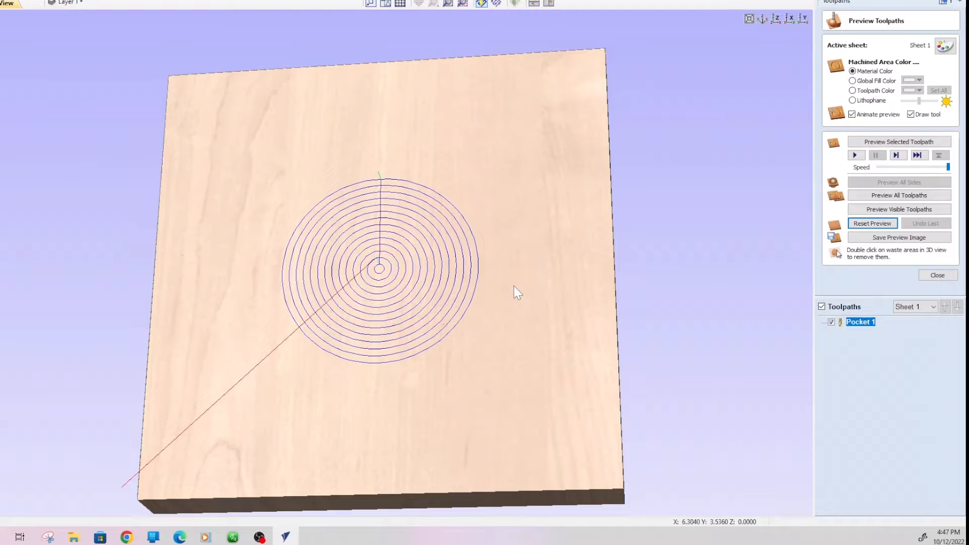
{"action": "left_click", "coordinate": [902, 143]}
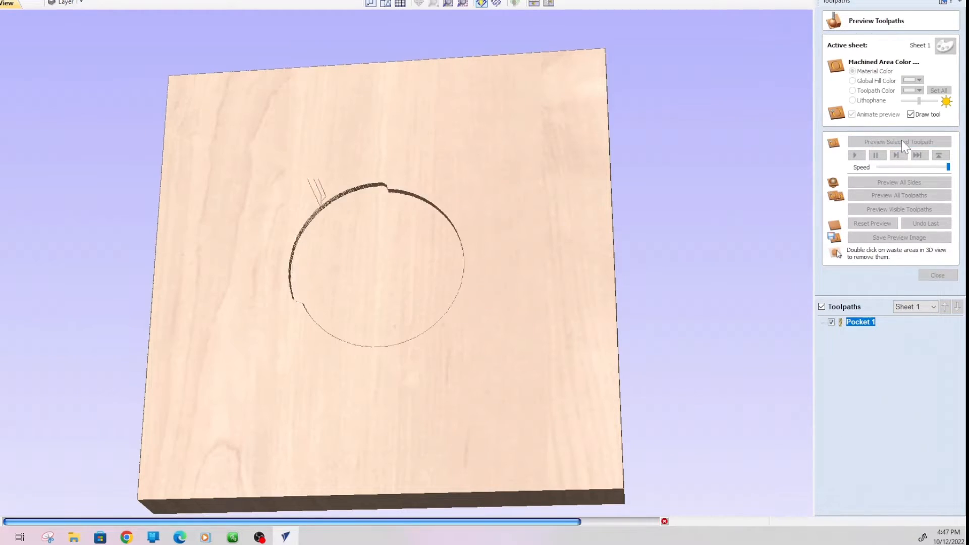
{"action": "left_click_drag", "start_coordinate": [521, 372], "coordinate": [429, 298]}
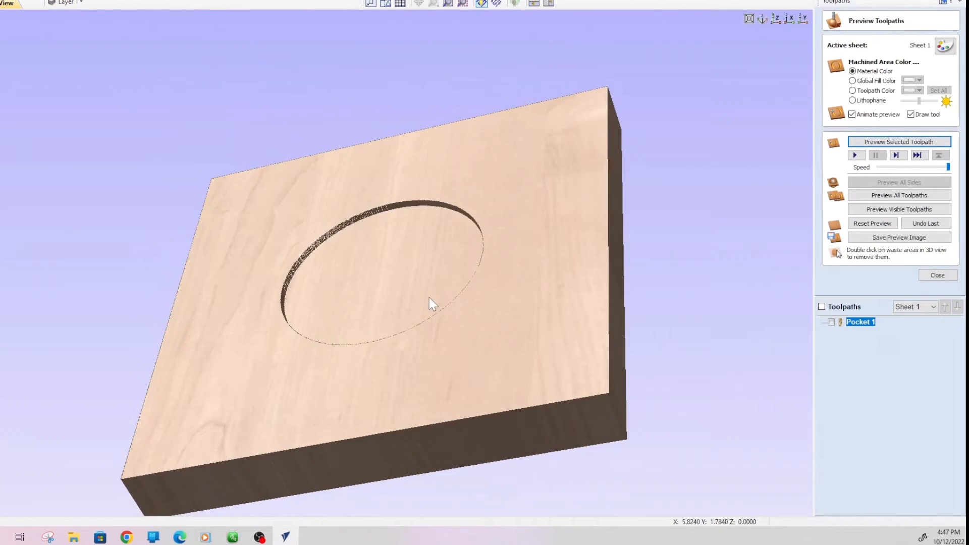
{"action": "left_click_drag", "start_coordinate": [456, 343], "coordinate": [501, 409]}
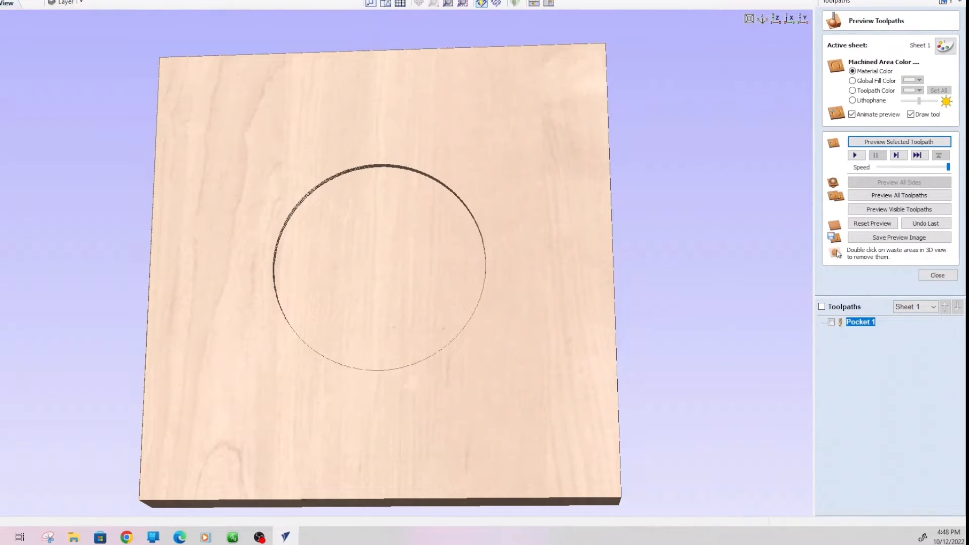
- Start a 2D profile toolpath for the outer 4-inch circle in the 2D view and set its cut depth to 1 inch
{"action": "key", "text": "F2"}
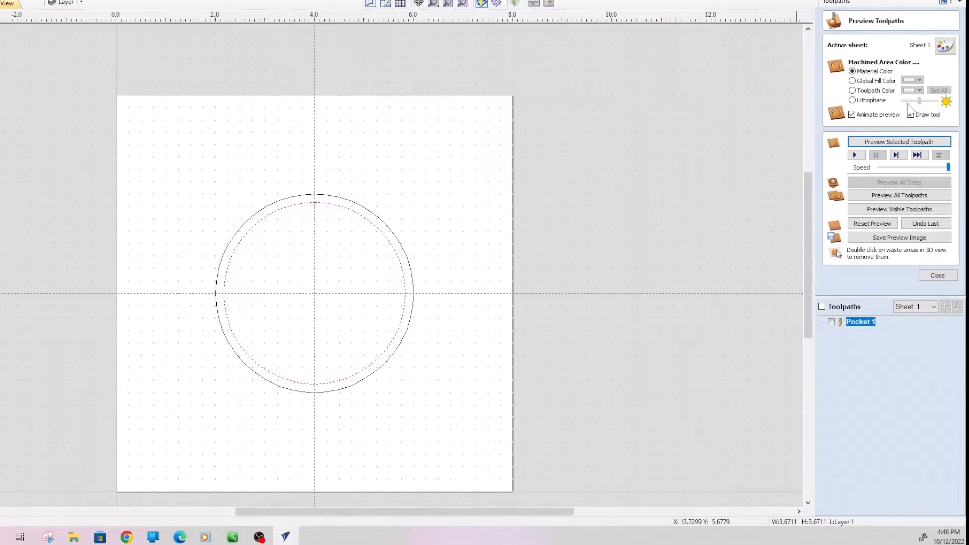
{"action": "left_click", "coordinate": [938, 276]}
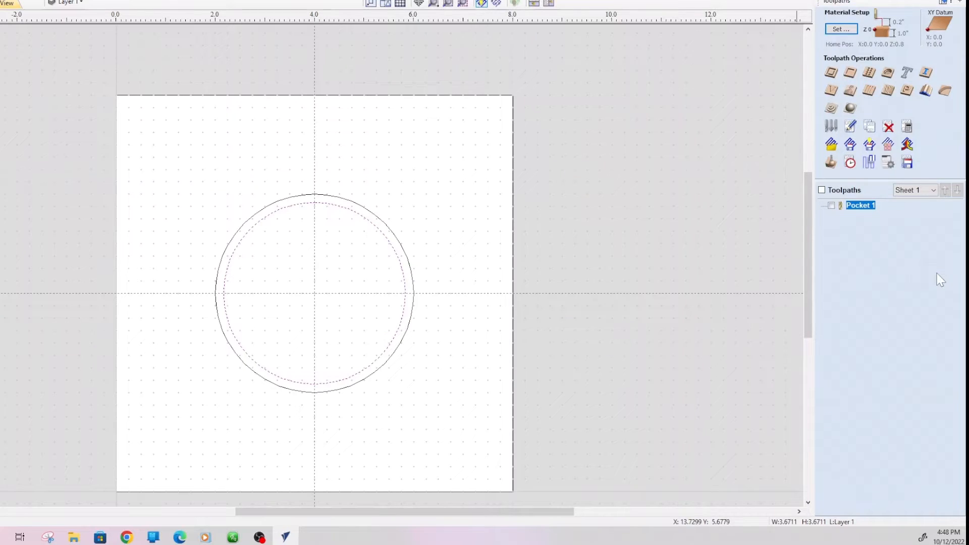
{"action": "left_click", "coordinate": [380, 221]}
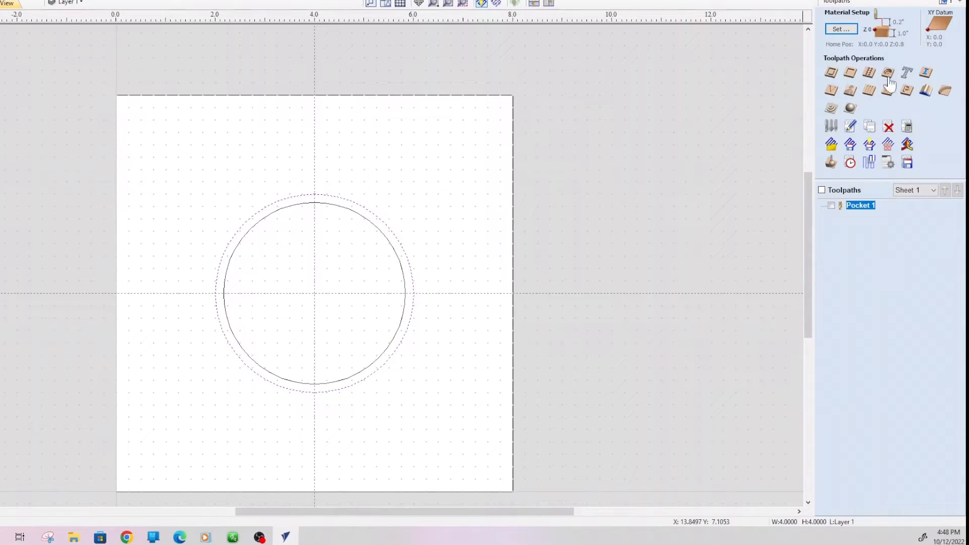
{"action": "left_click", "coordinate": [832, 74]}
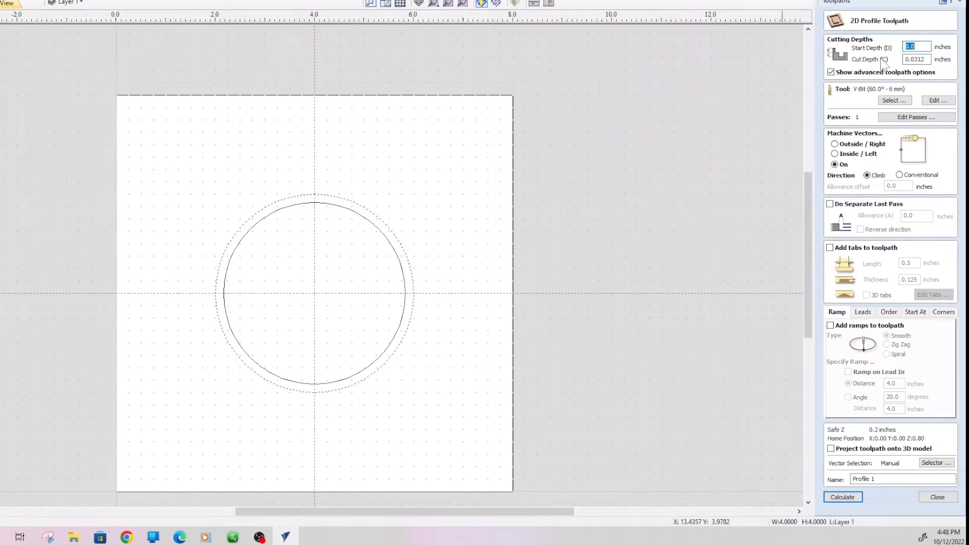
{"action": "double_click", "coordinate": [925, 59]}
{"action": "type", "text": "1"}
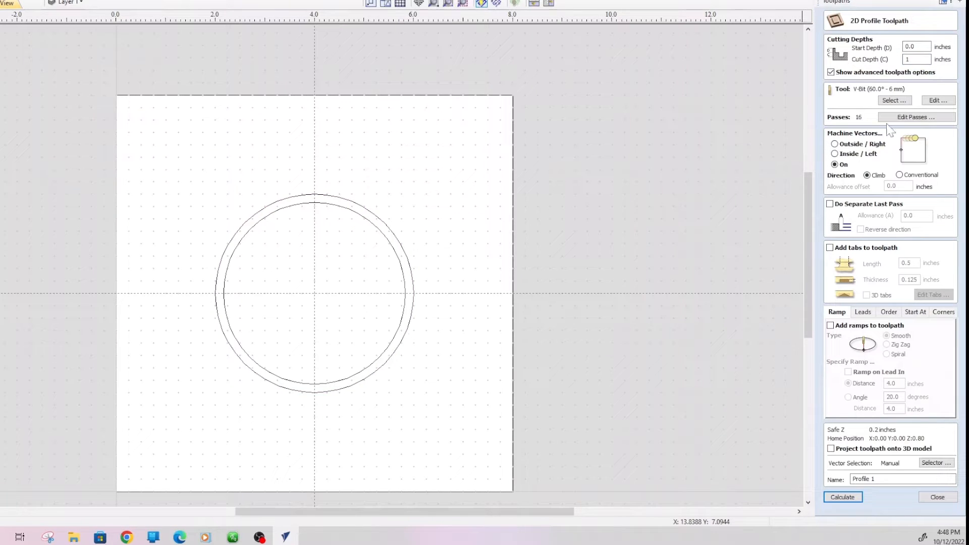
- Choose the imperial 1/4-inch end mill from the tool database for the 2D profile toolpath
{"action": "left_click", "coordinate": [895, 101]}
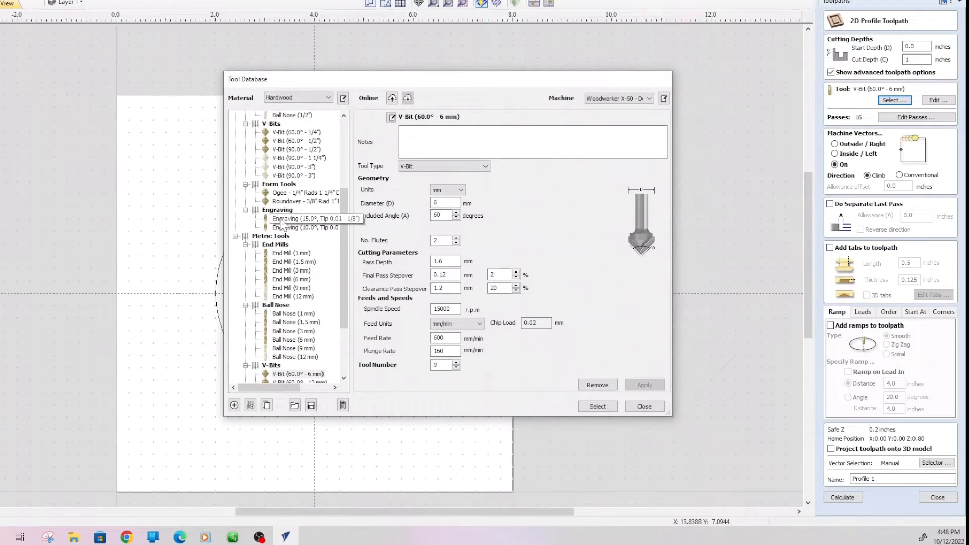
{"action": "scroll", "coordinate": [293, 202], "scroll_direction": "up", "scroll_amount": 5}
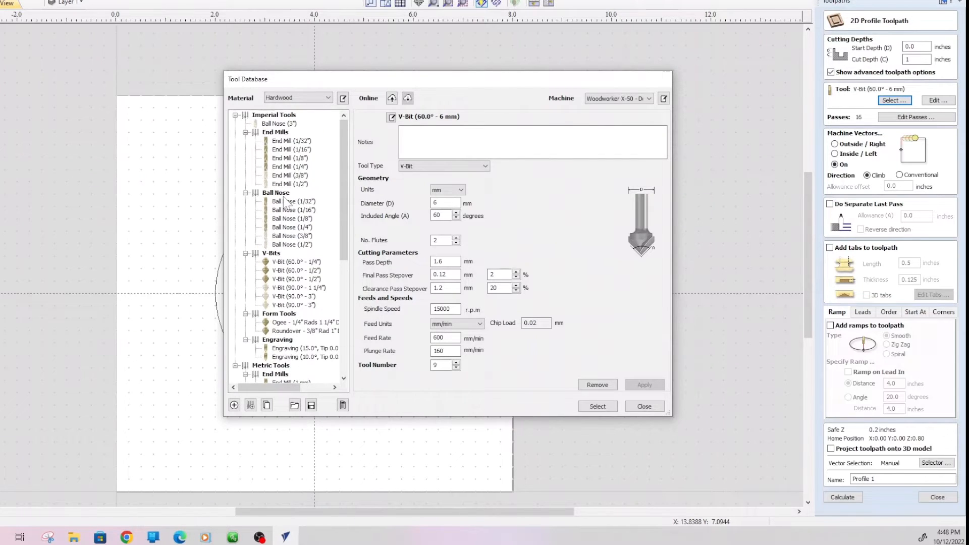
{"action": "left_click", "coordinate": [300, 167]}
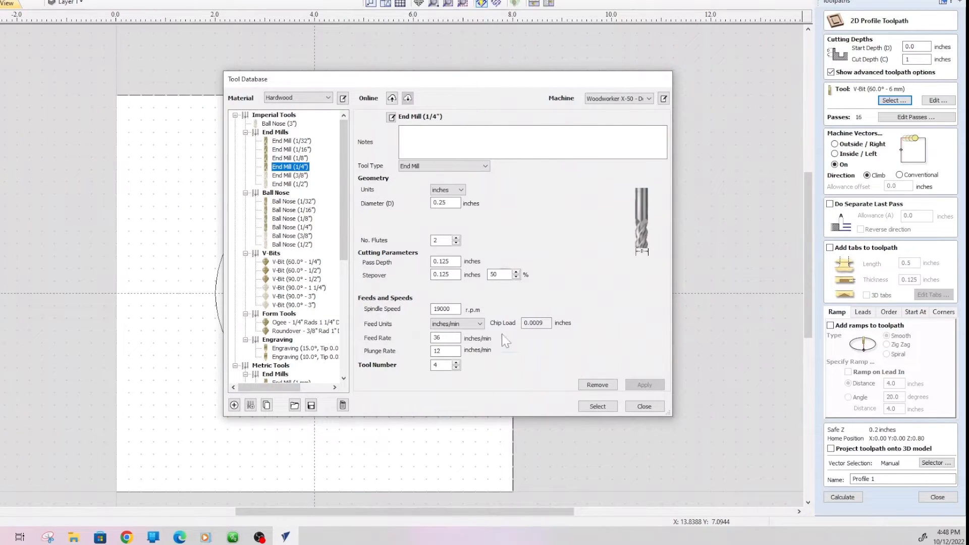
{"action": "left_click", "coordinate": [610, 409]}
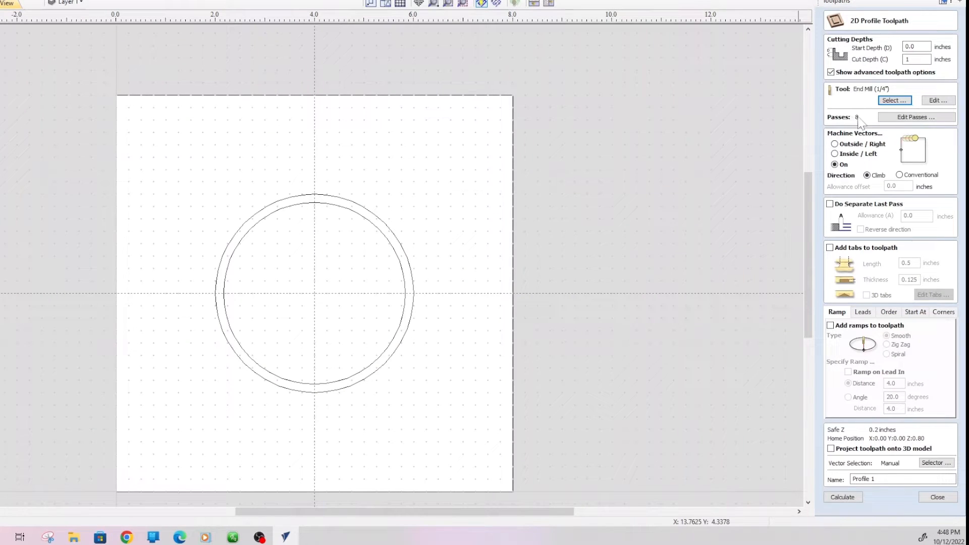
- Split the 1-inch profile cut into 4 passes of 0.25 inch and machine outside the vector
{"action": "left_click", "coordinate": [896, 118]}
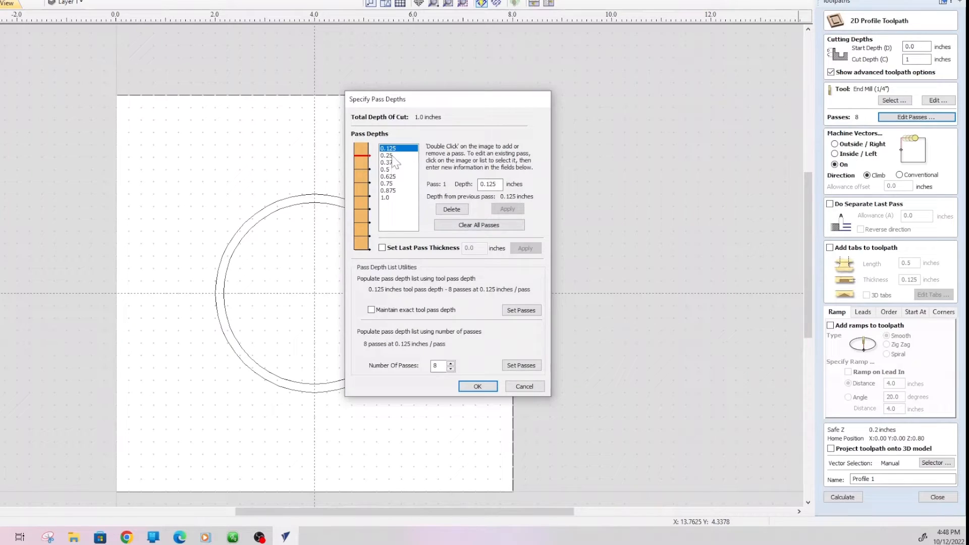
{"action": "left_click", "coordinate": [451, 369]}
{"action": "left_click", "coordinate": [451, 369]}
{"action": "left_click", "coordinate": [451, 369]}
{"action": "left_click", "coordinate": [451, 369]}
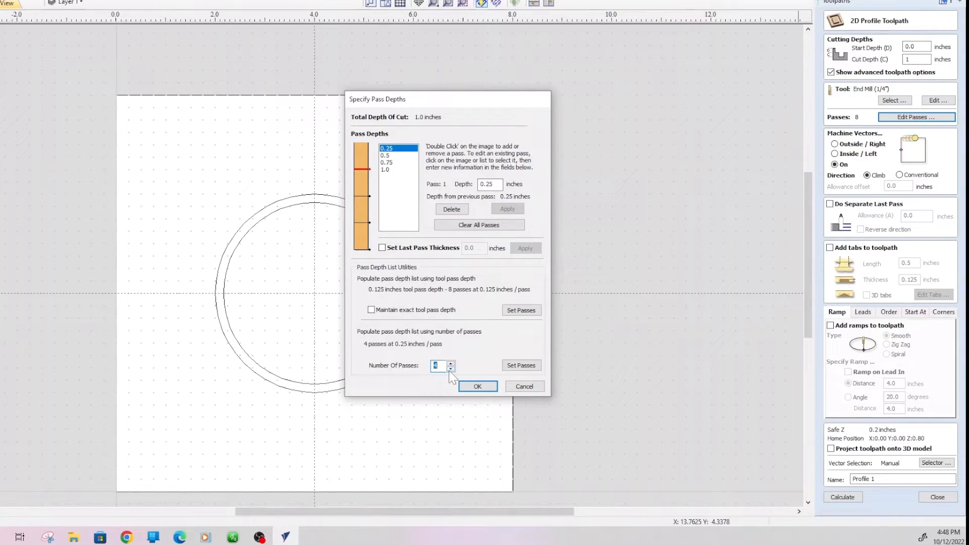
{"action": "left_click", "coordinate": [486, 387]}
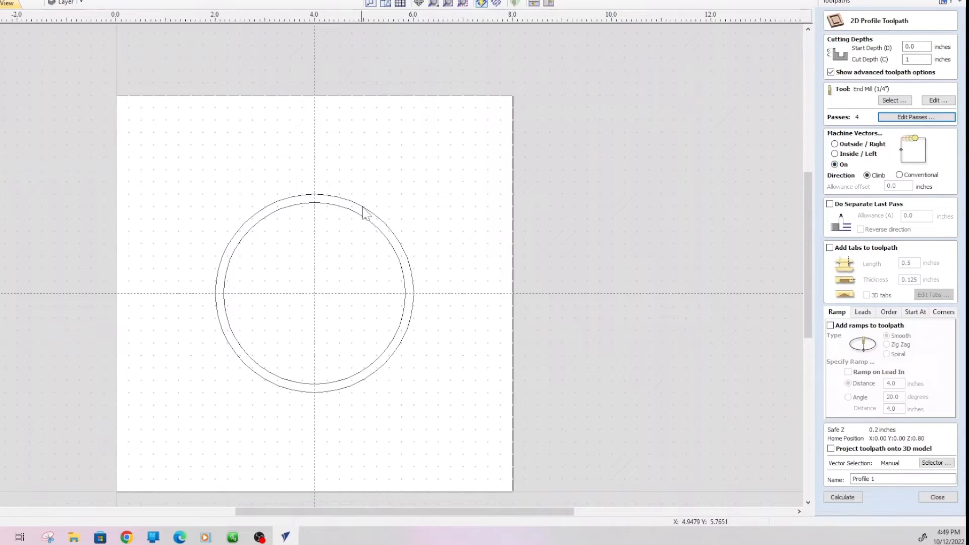
{"action": "left_click", "coordinate": [856, 146]}
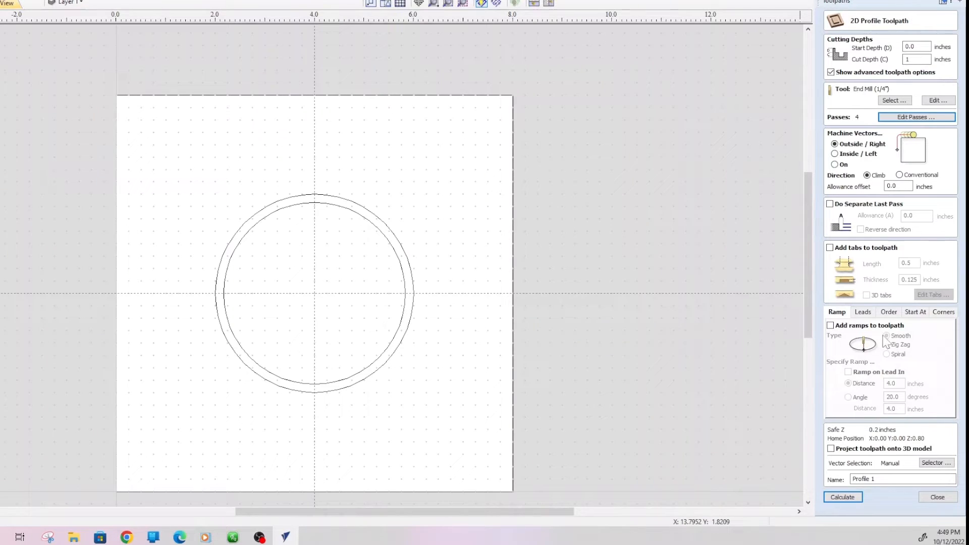
{"action": "left_click", "coordinate": [830, 247]}
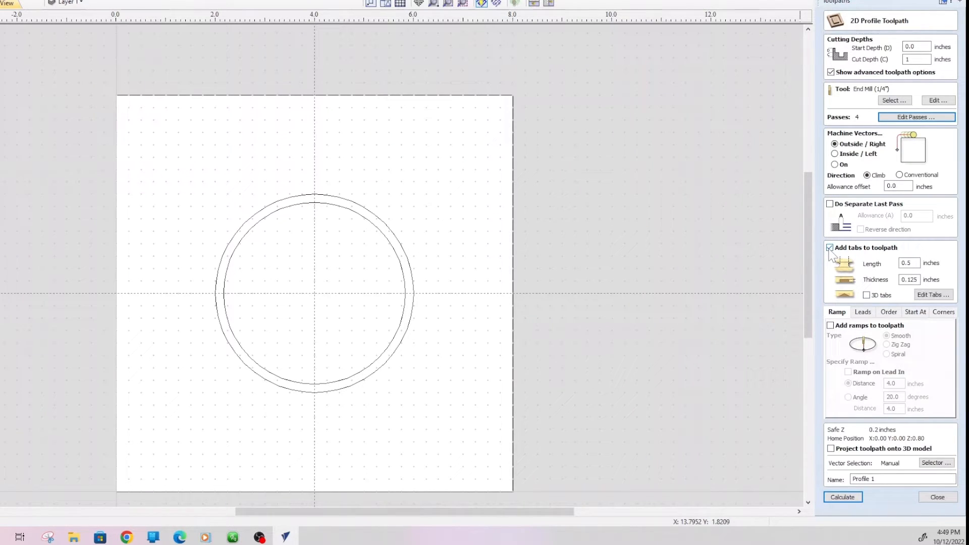
{"action": "left_click", "coordinate": [829, 248]}
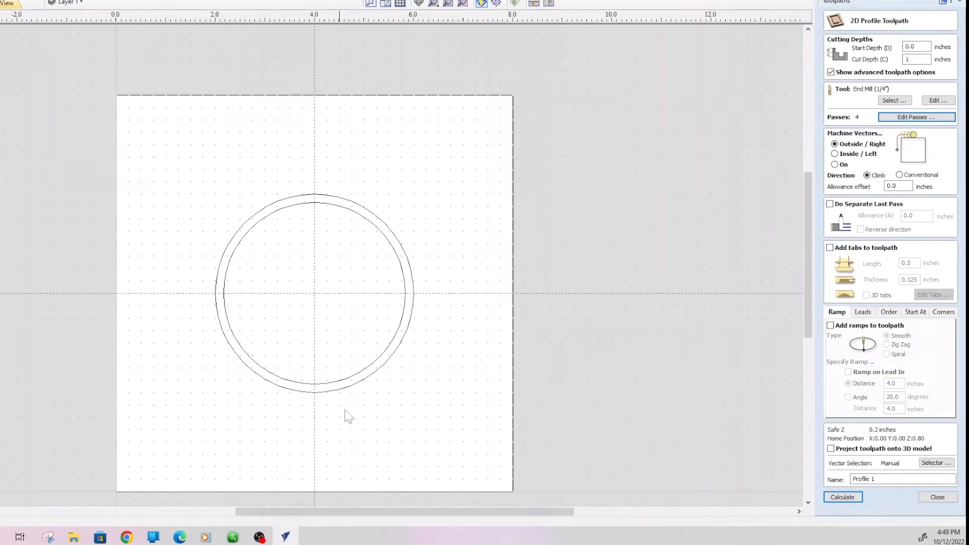
{"action": "left_click", "coordinate": [830, 248]}
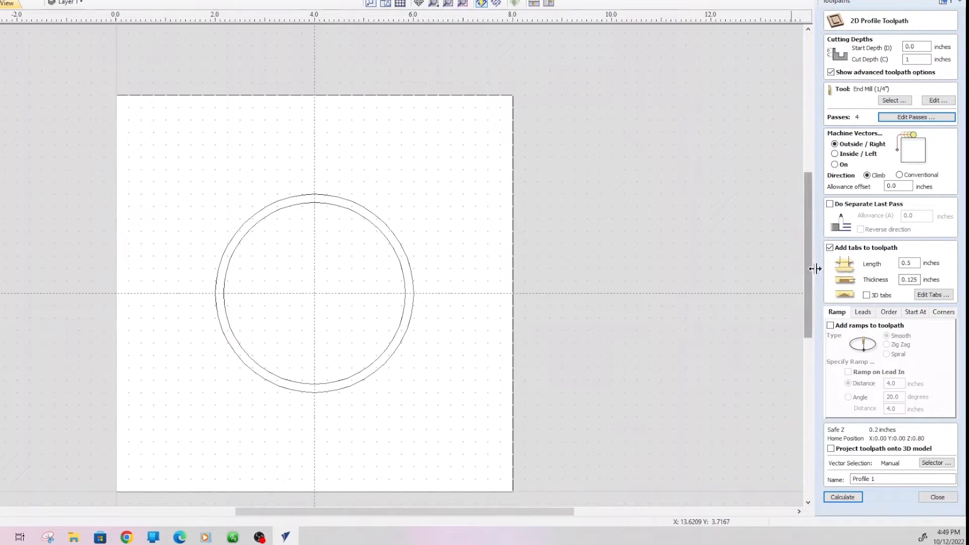
{"action": "left_click", "coordinate": [830, 248]}
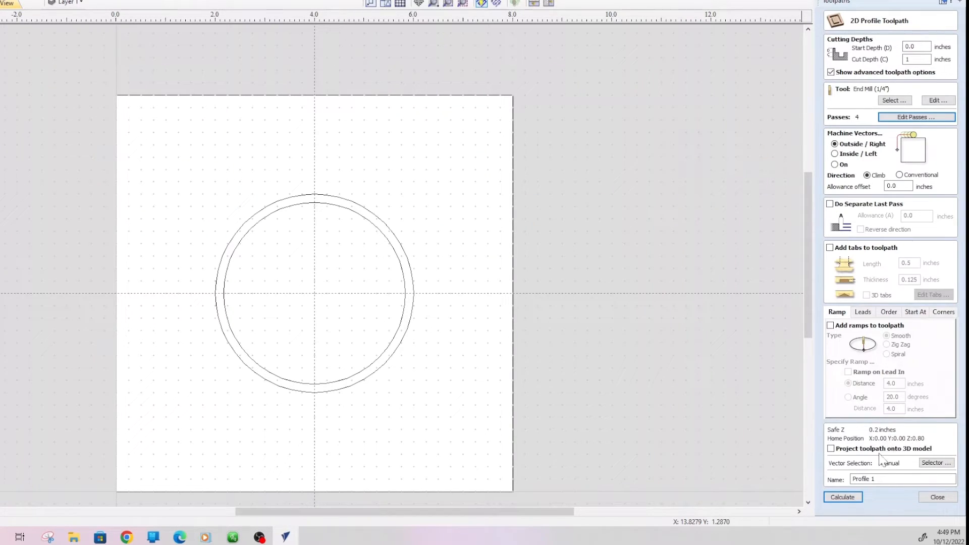
- Select the outer 4-inch circle and calculate the outside profile toolpath for it
{"action": "left_click", "coordinate": [853, 498]}
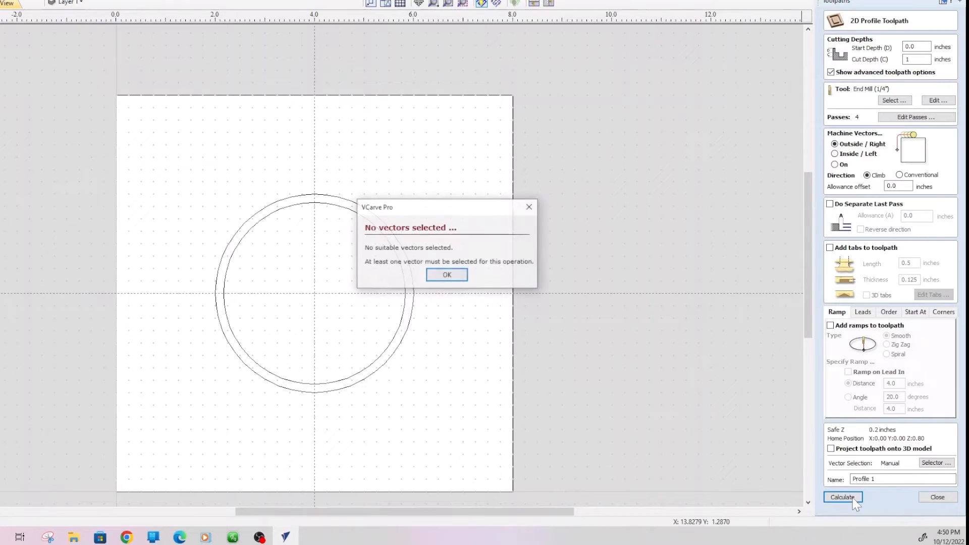
{"action": "left_click", "coordinate": [454, 279]}
{"action": "left_click", "coordinate": [341, 204]}
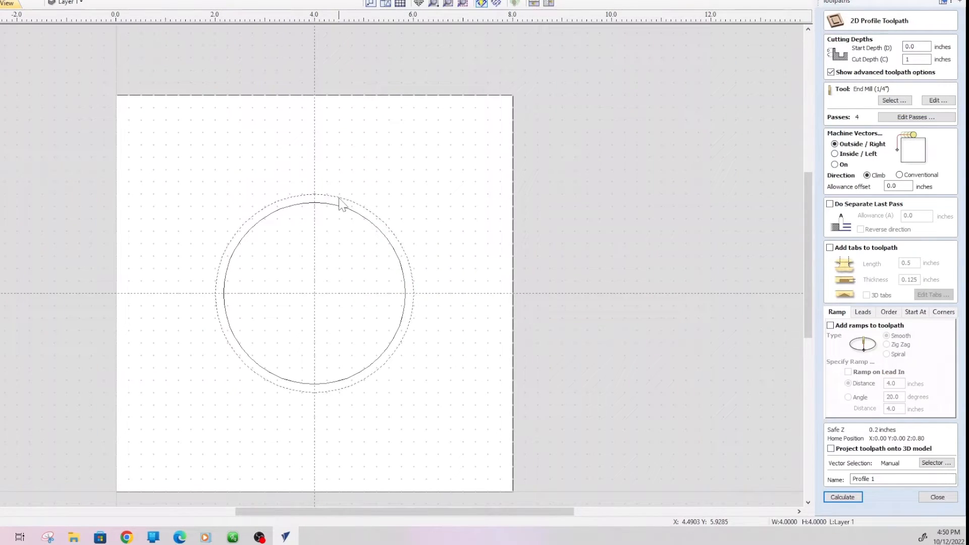
{"action": "left_click", "coordinate": [847, 497]}
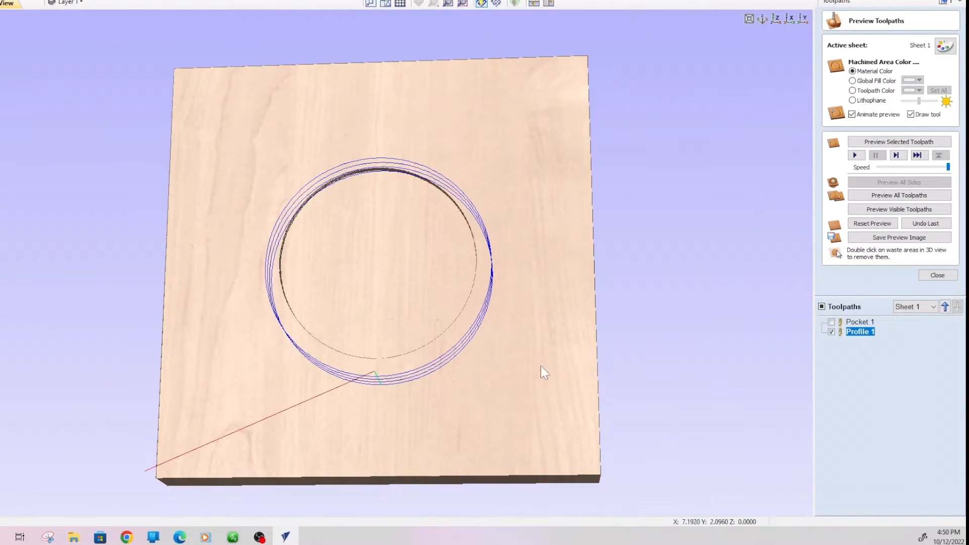
- Slightly lower the preview animation speed and simulate the profile toolpath in 3D
{"action": "left_click_drag", "start_coordinate": [483, 347], "coordinate": [410, 253]}
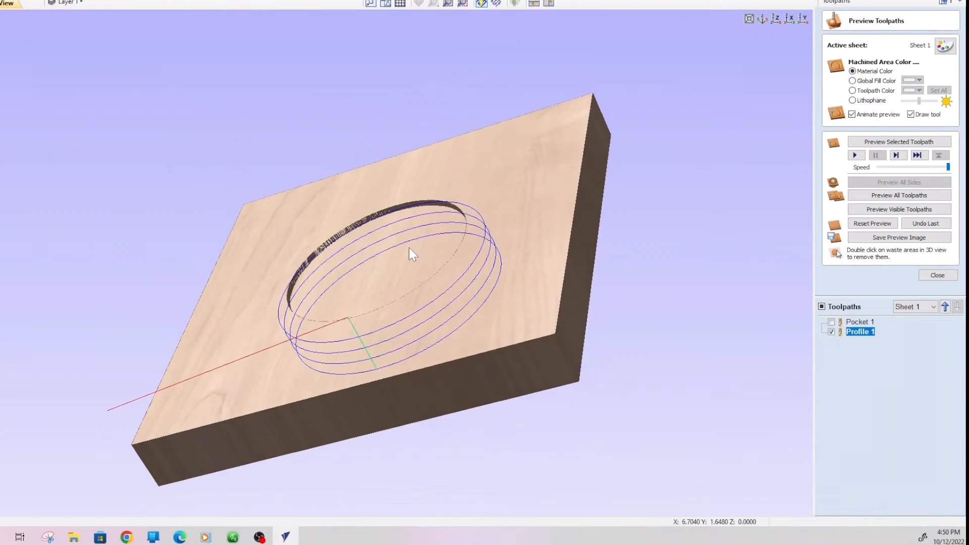
{"action": "left_click_drag", "start_coordinate": [508, 358], "coordinate": [519, 362]}
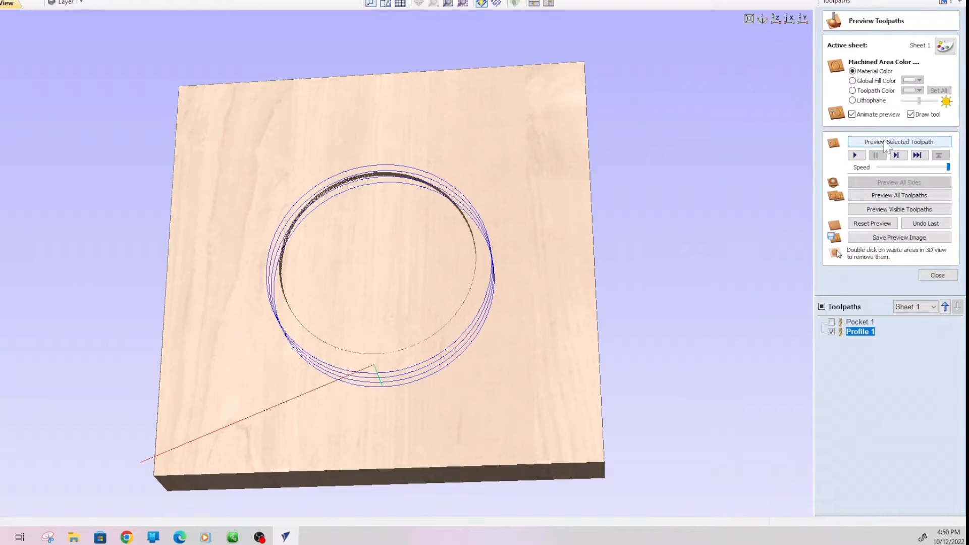
{"action": "left_click", "coordinate": [943, 167]}
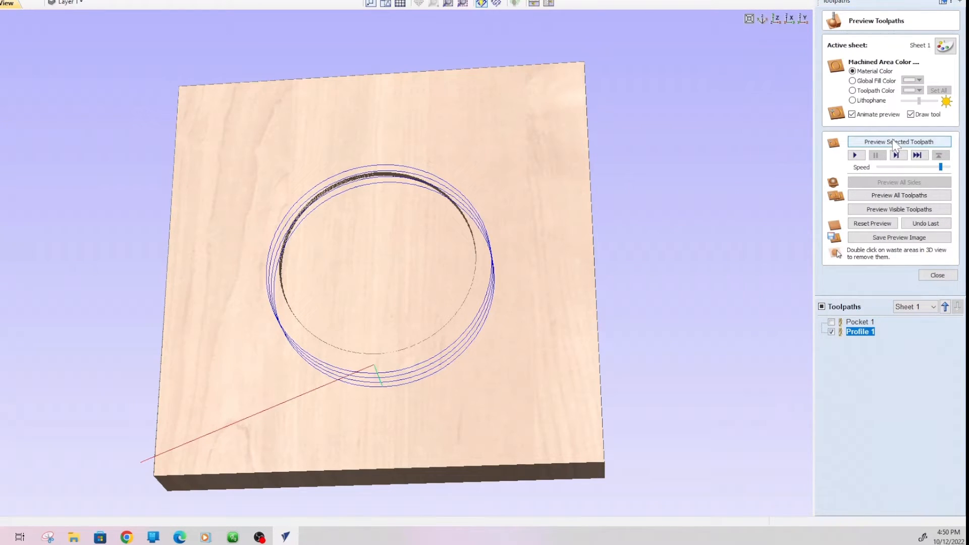
{"action": "left_click", "coordinate": [893, 142]}
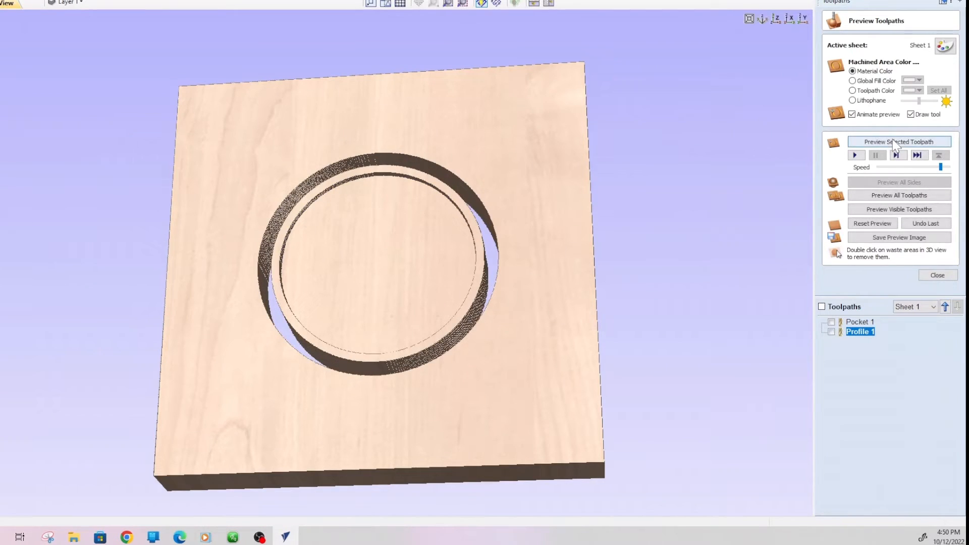
- Inspect the simulated pocket and through-cut profile in the 3D preview from several angles
{"action": "left_click_drag", "start_coordinate": [510, 368], "coordinate": [514, 406]}
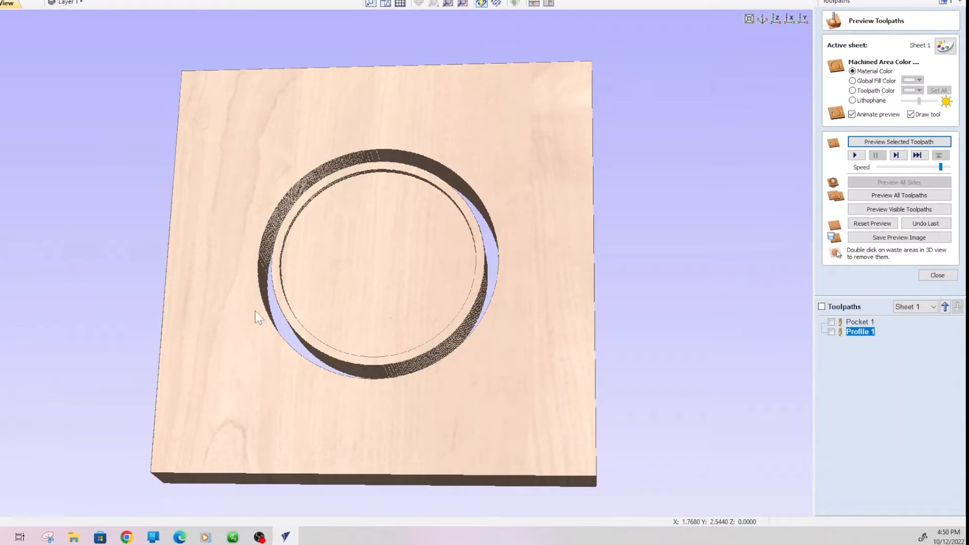
{"action": "left_click_drag", "start_coordinate": [484, 361], "coordinate": [408, 306]}
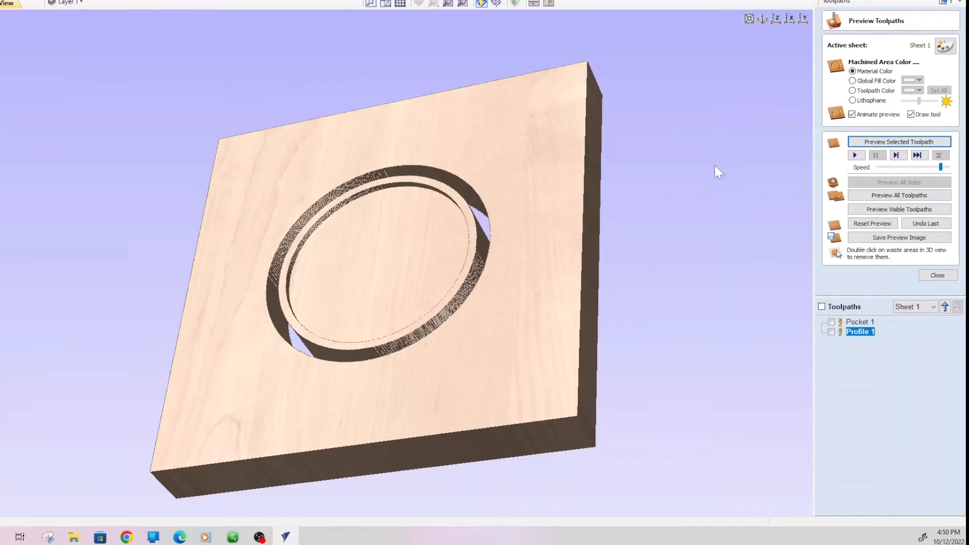
{"action": "left_click_drag", "start_coordinate": [512, 250], "coordinate": [555, 296]}
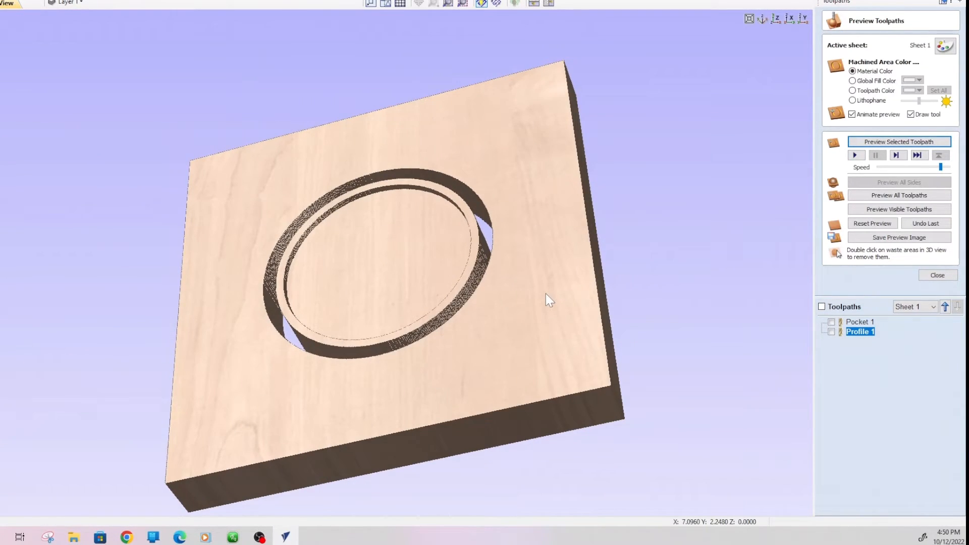
{"action": "left_click_drag", "start_coordinate": [533, 299], "coordinate": [521, 290]}
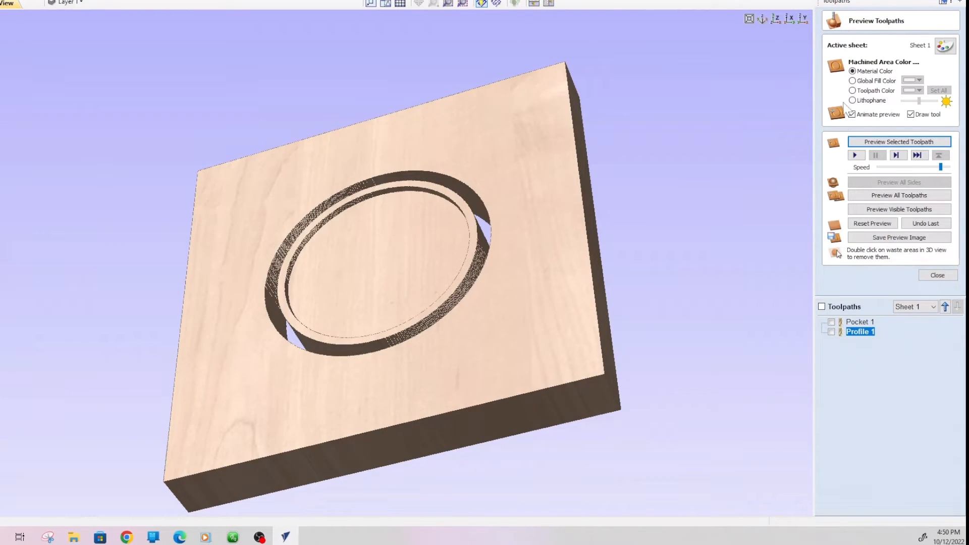
{"action": "left_click_drag", "start_coordinate": [522, 274], "coordinate": [530, 310]}
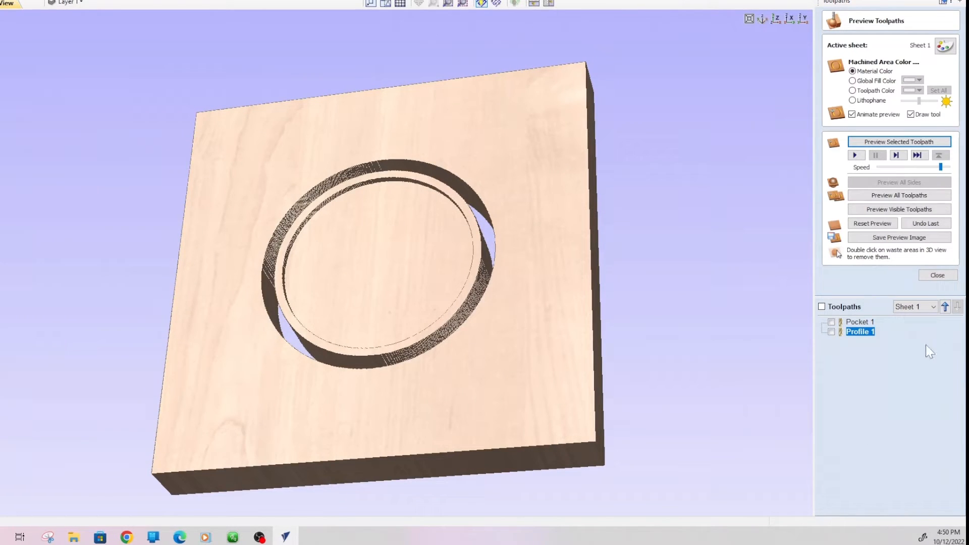
- Close the toolpath preview and create a job sheet saved as New_Summary.html in the CNC Builds folder
{"action": "left_click", "coordinate": [940, 276]}
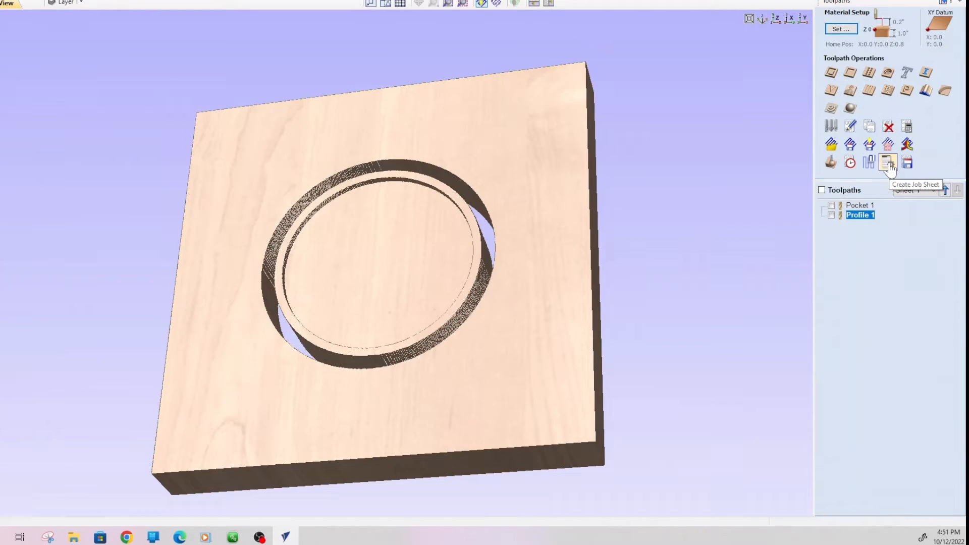
{"action": "left_click", "coordinate": [889, 163]}
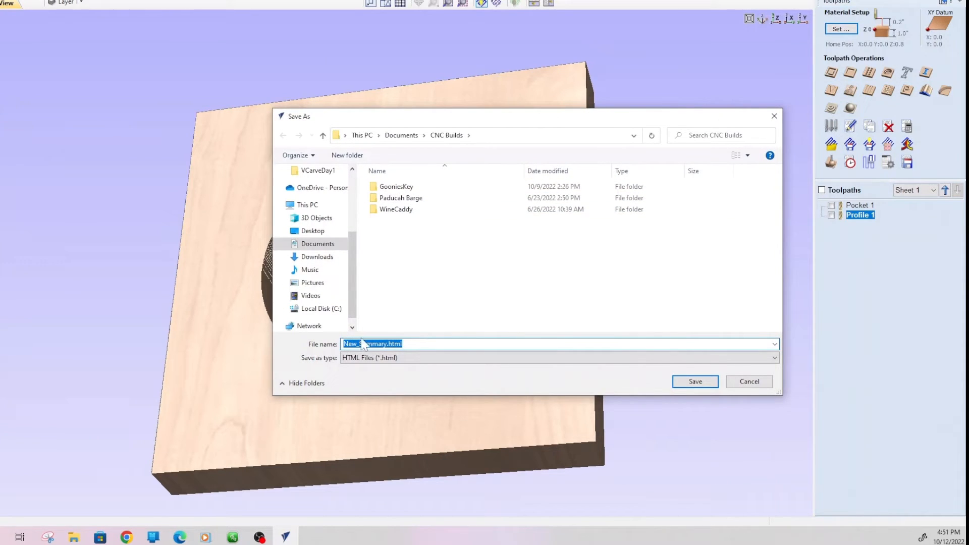
{"action": "left_click", "coordinate": [701, 383]}
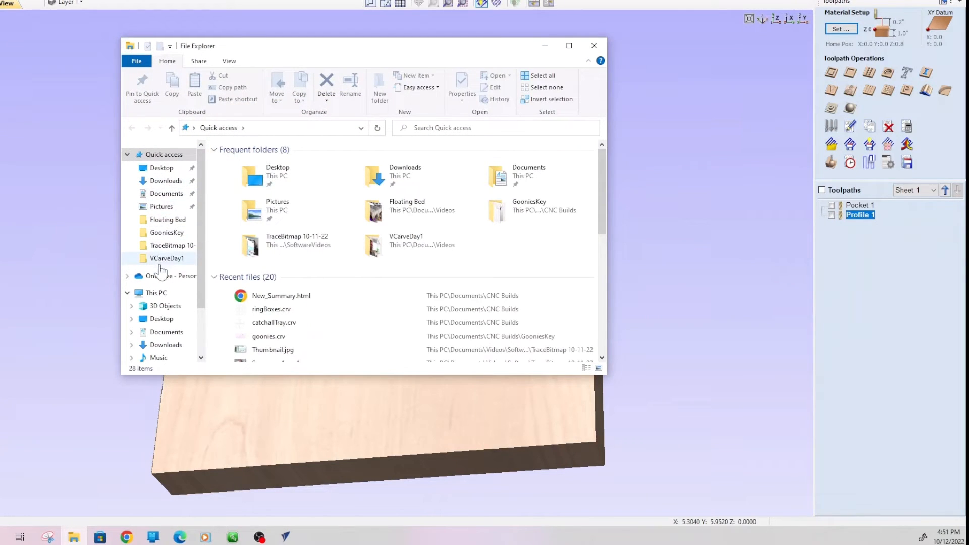
- Open New_Summary.html from Documents > CNC Builds in File Explorer, read through the job setup sheet, and return to VCarve Pro
{"action": "left_click", "coordinate": [167, 194]}
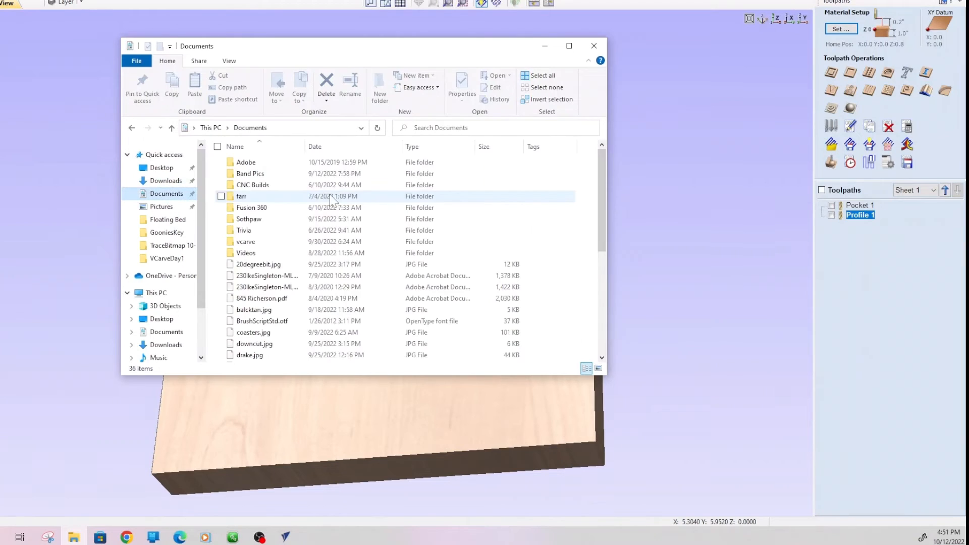
{"action": "double_click", "coordinate": [256, 185]}
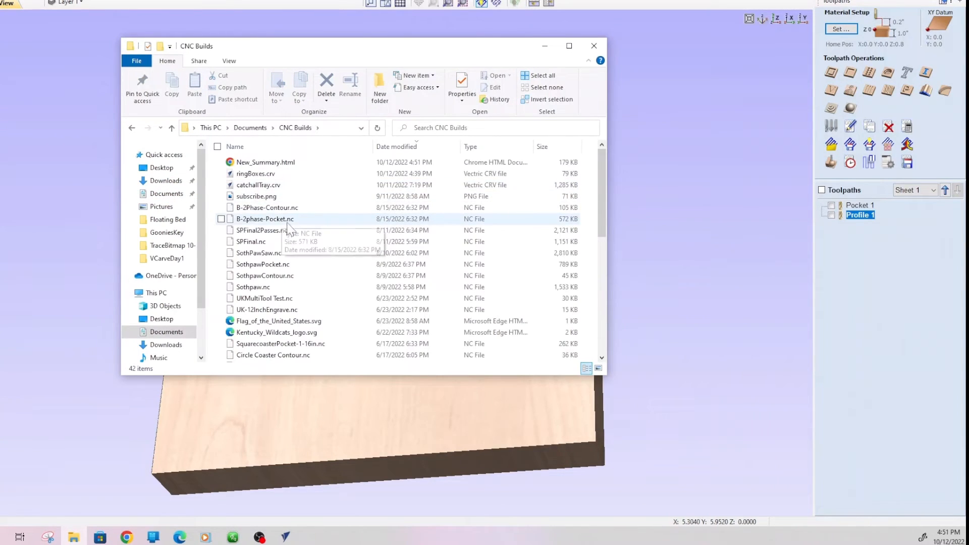
{"action": "double_click", "coordinate": [266, 162]}
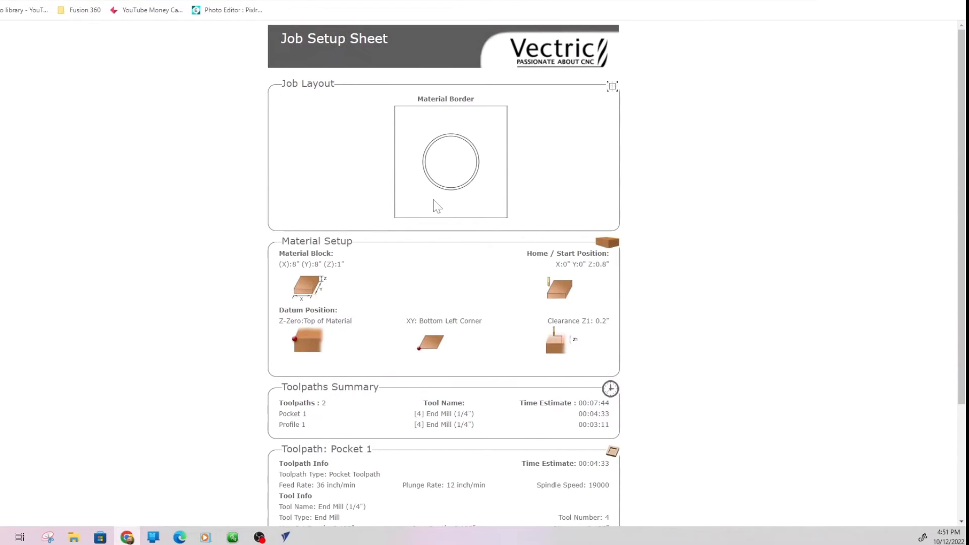
{"action": "scroll", "coordinate": [436, 205], "scroll_direction": "down", "scroll_amount": 1}
{"action": "scroll", "coordinate": [436, 205], "scroll_direction": "down", "scroll_amount": 3}
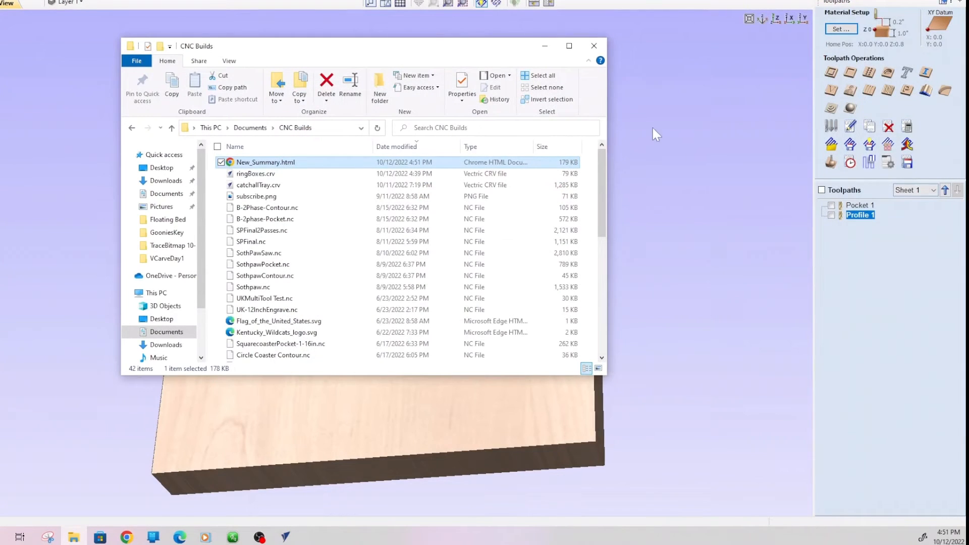
{"action": "left_click", "coordinate": [754, 206]}
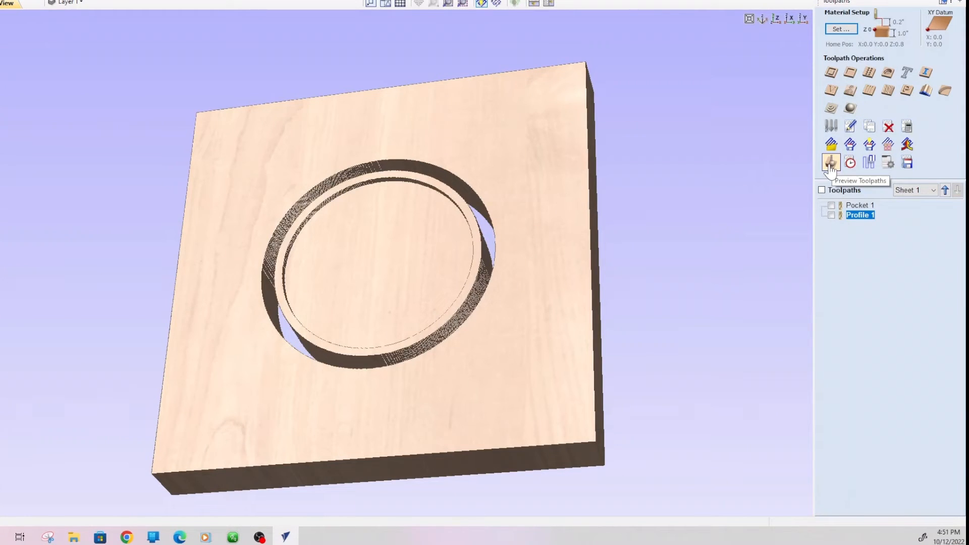
- Set up saving of the Pocket 1 and Profile 1 toolpaths together, outputting visible toolpaths to one file
{"action": "left_click", "coordinate": [907, 162]}
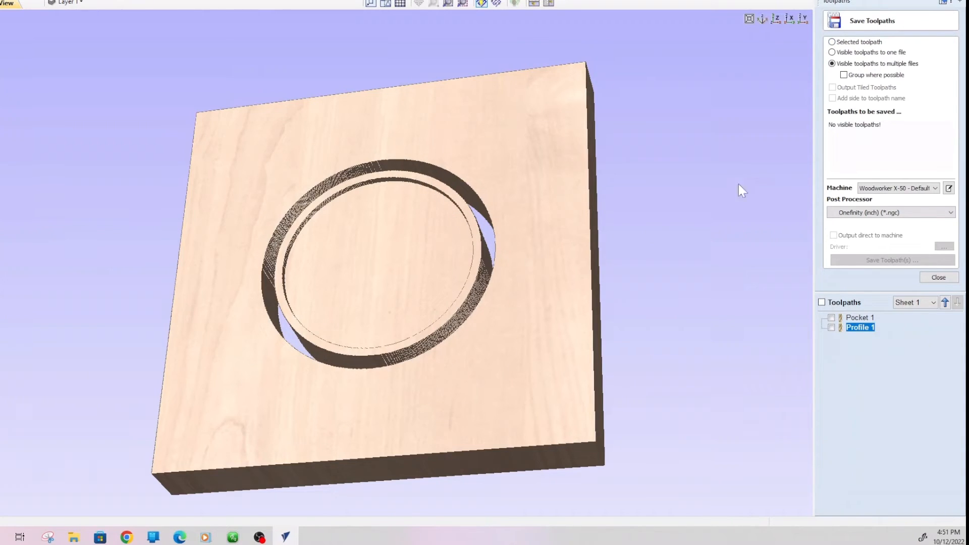
{"action": "left_click", "coordinate": [842, 52]}
{"action": "left_click", "coordinate": [831, 317]}
{"action": "left_click", "coordinate": [832, 327]}
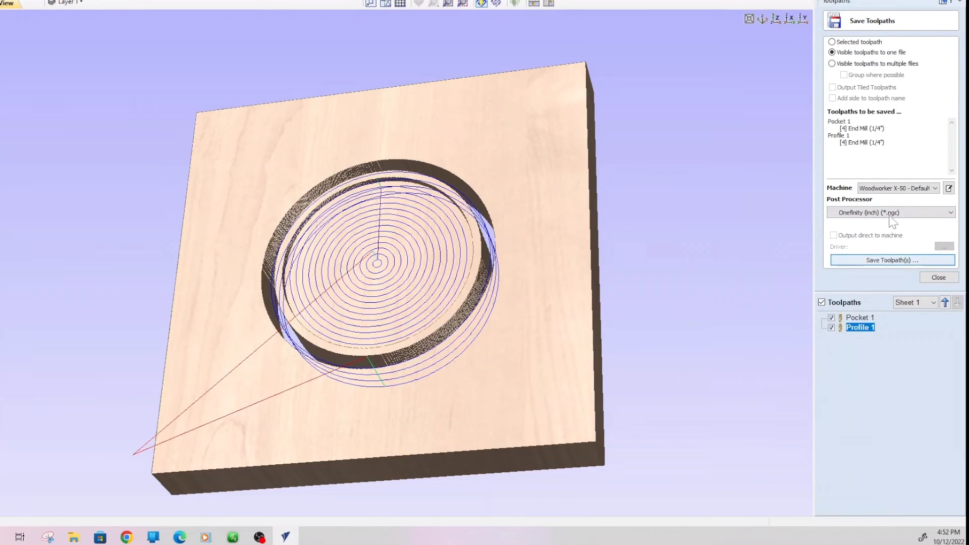
- Save the combined toolpaths as New.ngc in the CNC Builds folder, using the Onefinity (inch) (*.ngc) post processor
{"action": "left_click", "coordinate": [902, 196]}
{"action": "left_click", "coordinate": [899, 213]}
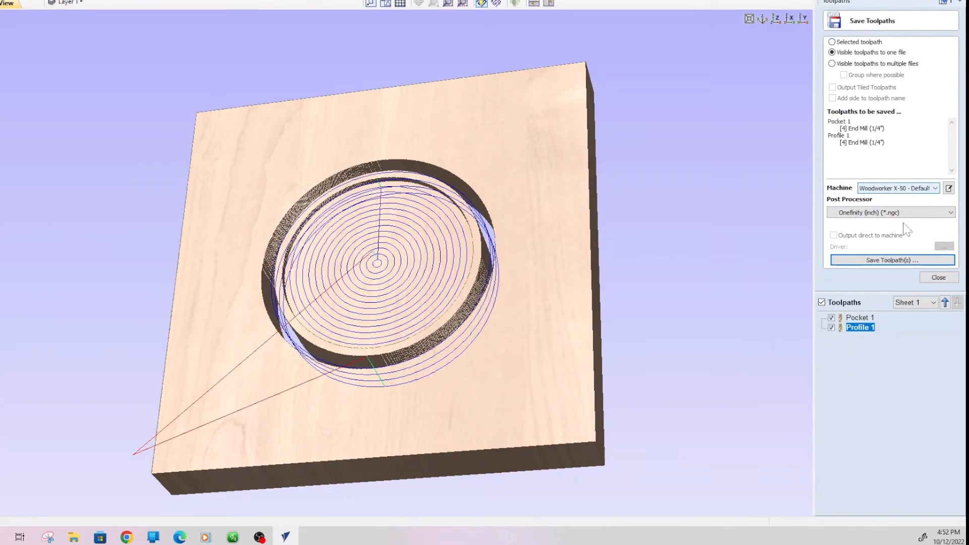
{"action": "left_click", "coordinate": [896, 260]}
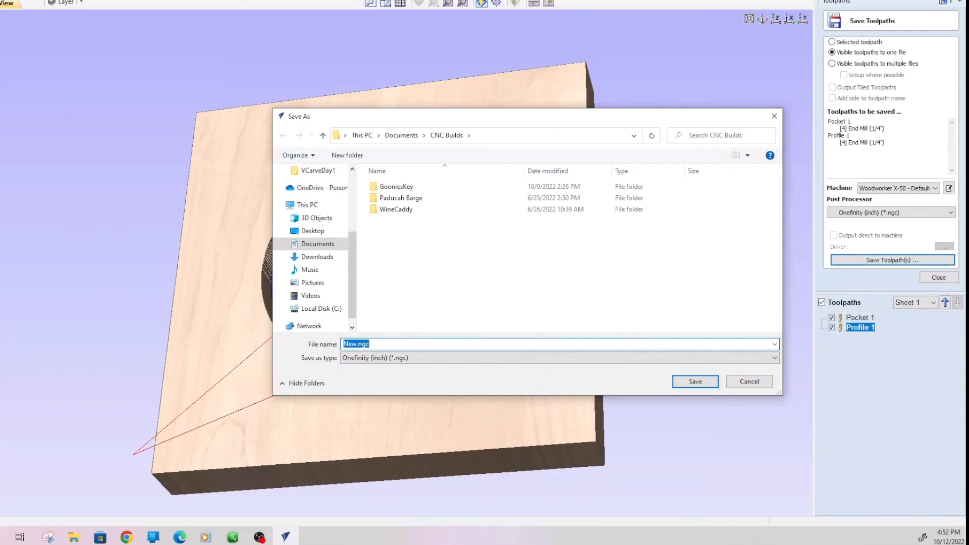
{"action": "left_click", "coordinate": [371, 344]}
{"action": "left_click", "coordinate": [695, 382]}
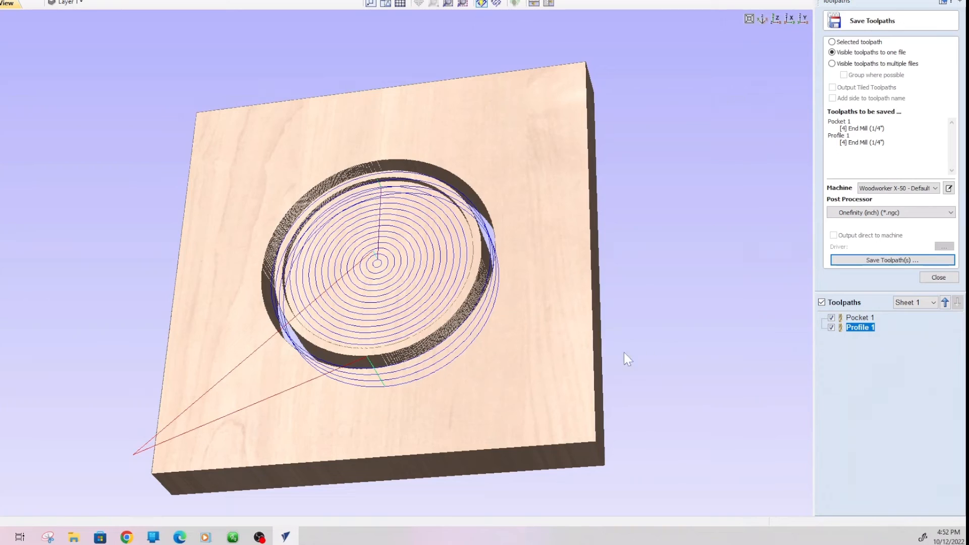
- Check for New.ngc in the CNC Builds folder in File Explorer and return to VCarve Pro
{"action": "left_click", "coordinate": [74, 537]}
{"action": "left_click", "coordinate": [261, 163]}
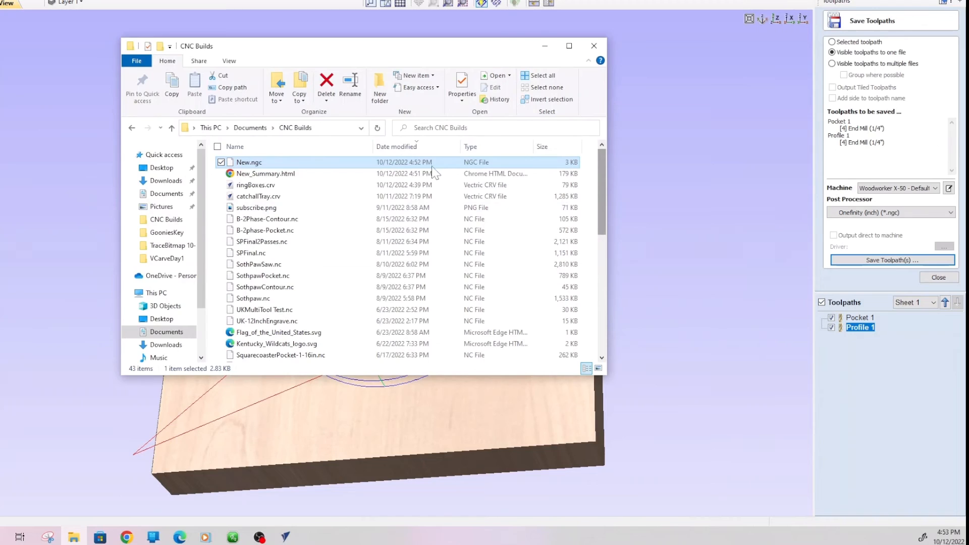
{"action": "left_click", "coordinate": [713, 165]}
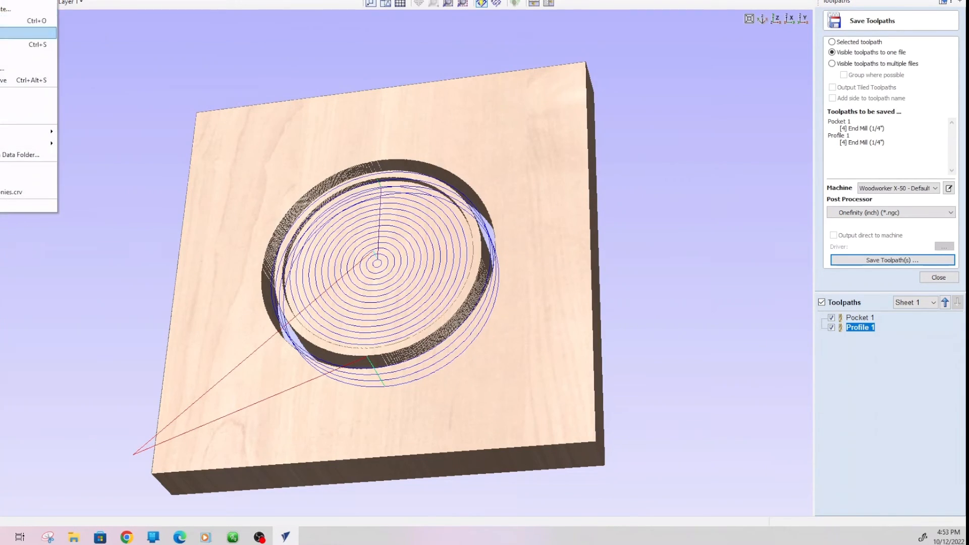
- Save the job as the VCarve file New.crv in the CNC Builds folder
{"action": "left_click", "coordinate": [37, 44]}
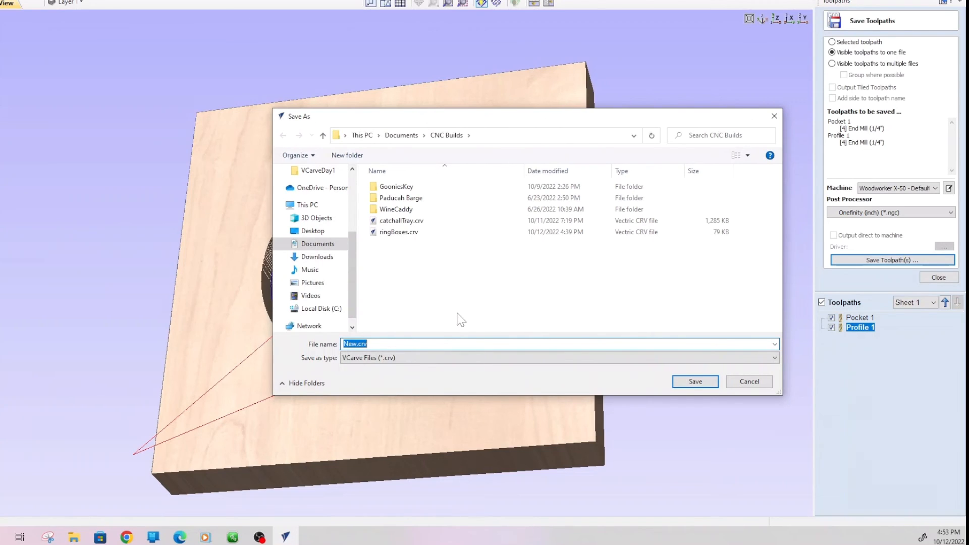
{"action": "left_click", "coordinate": [693, 382]}
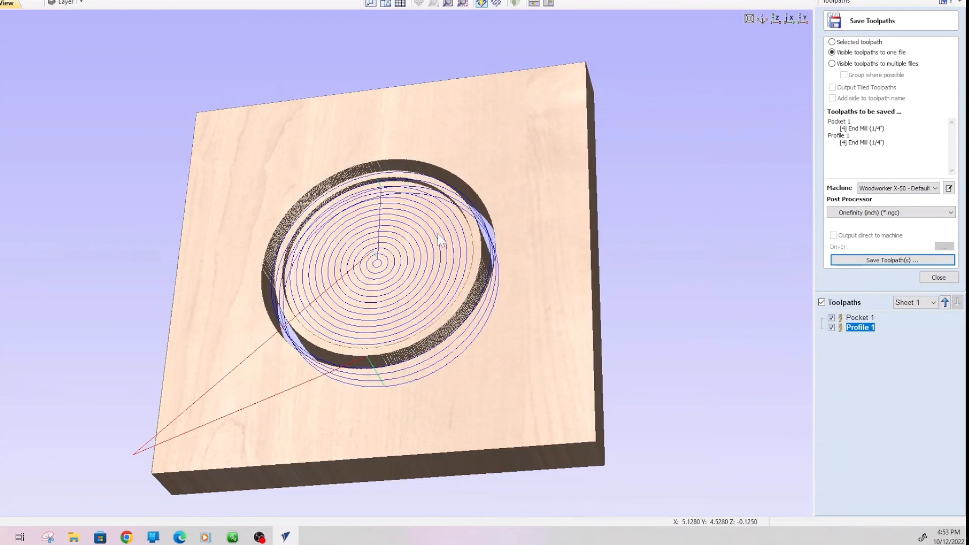